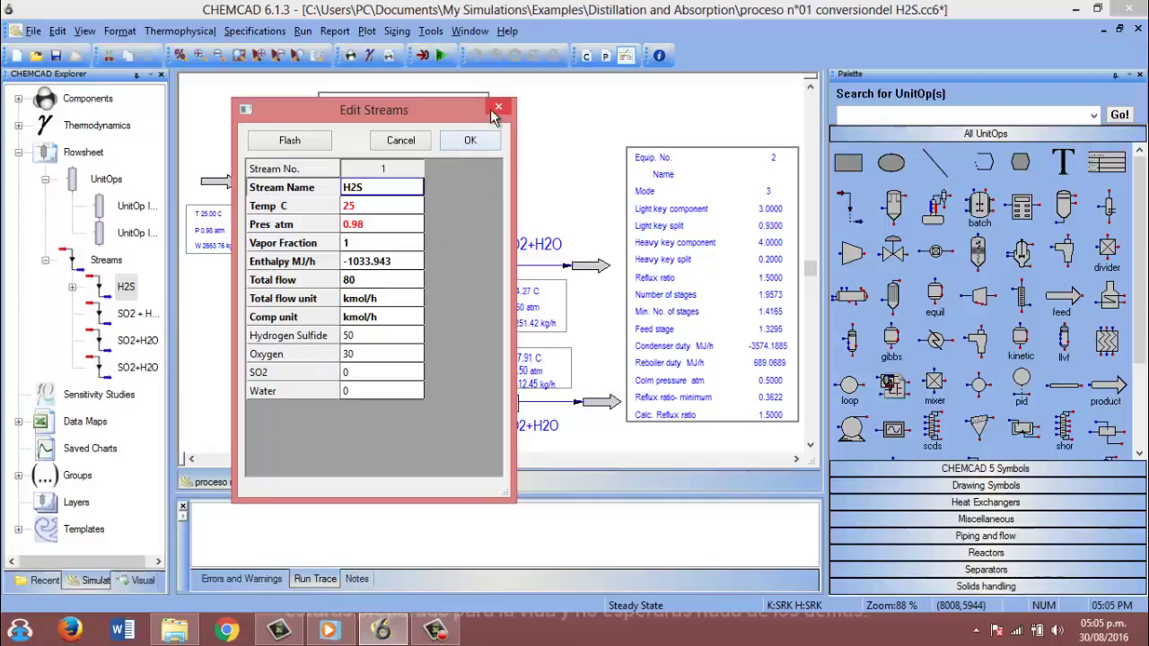
Close the H2S feed stream data, and review the Gibbs reactor's thermal mode settings and component element matrix.
{"action": "left_click", "coordinate": [473, 141]}
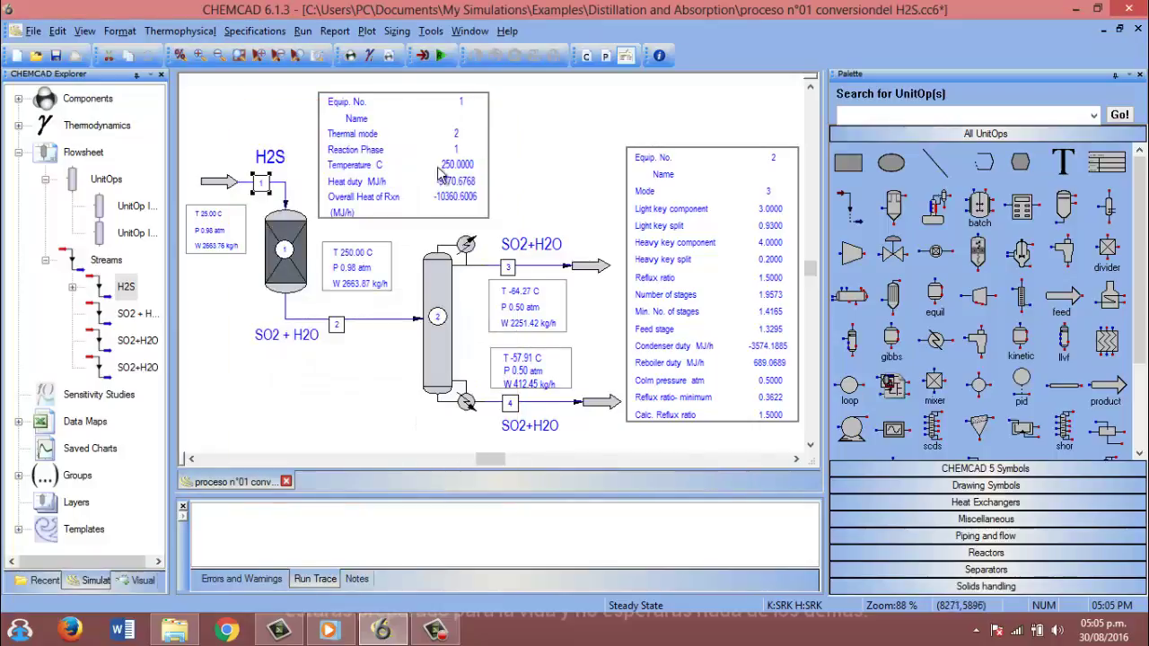
{"action": "double_click", "coordinate": [280, 256]}
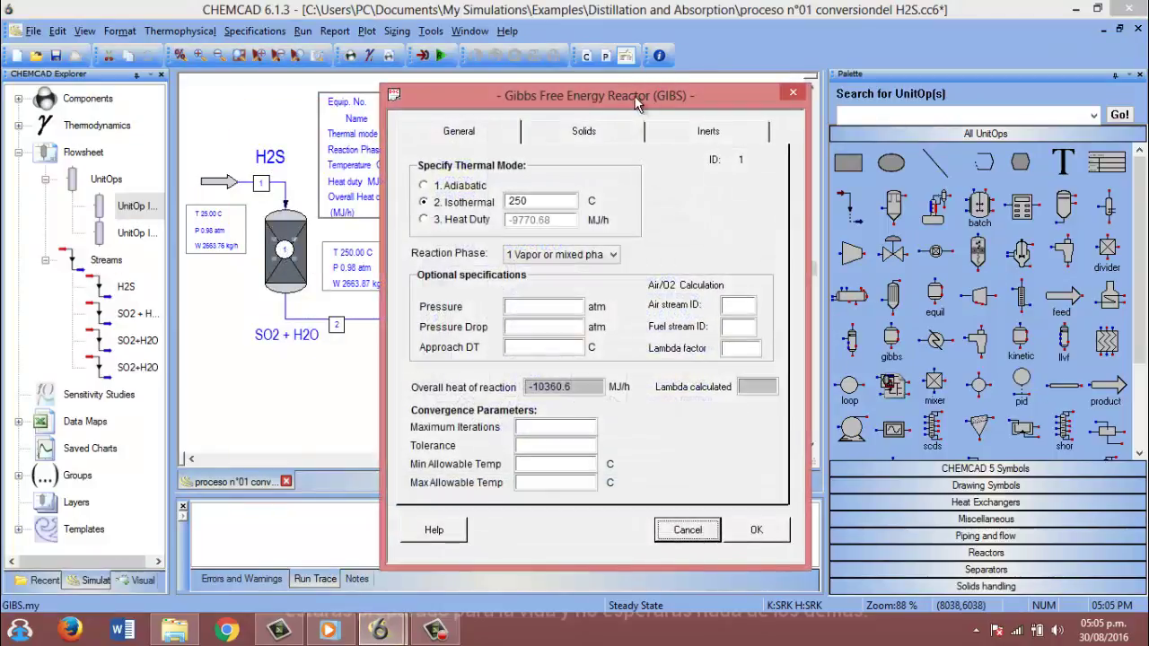
{"action": "left_click_drag", "start_coordinate": [634, 95], "coordinate": [571, 56]}
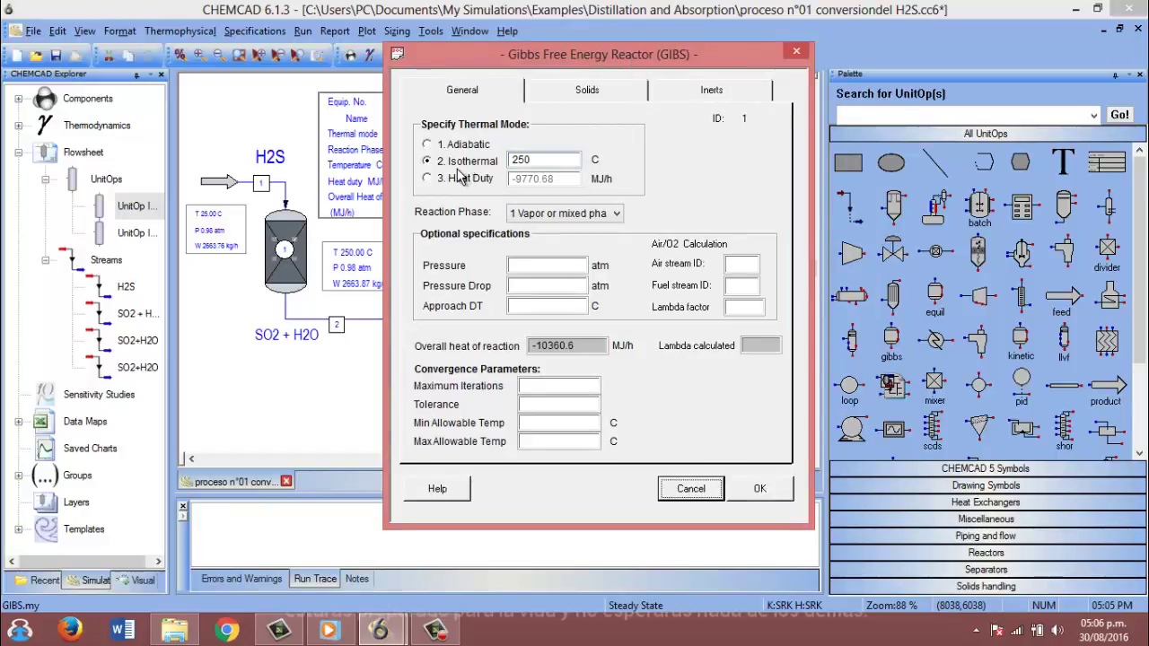
{"action": "left_click_drag", "start_coordinate": [634, 56], "coordinate": [620, 56]}
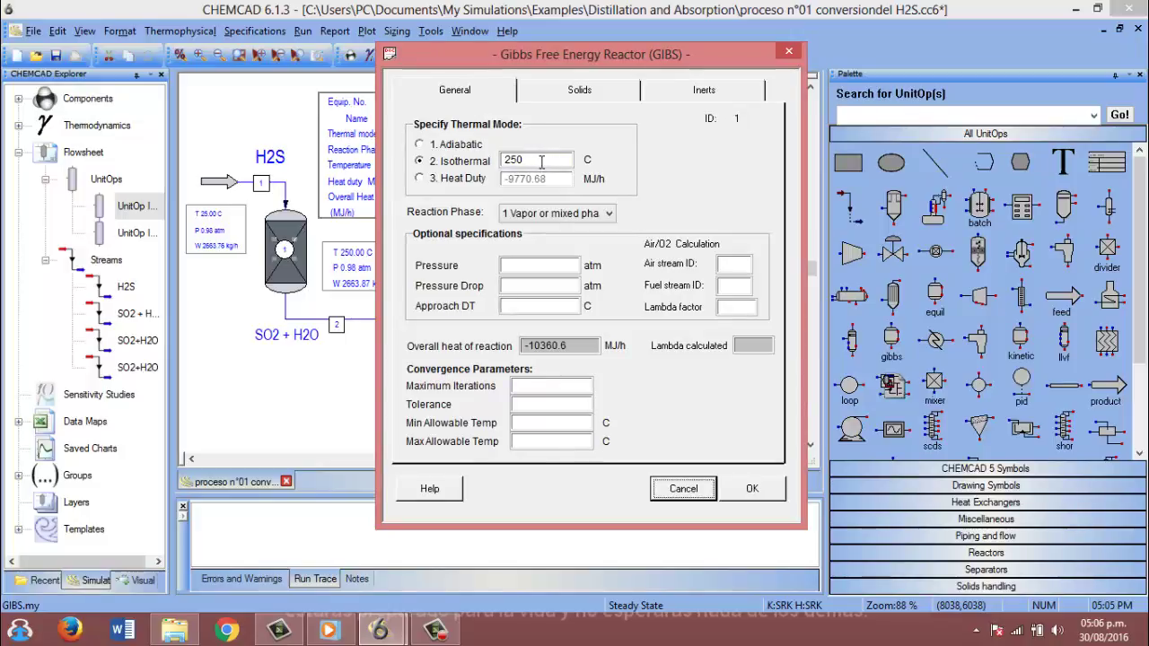
{"action": "left_click", "coordinate": [755, 488]}
{"action": "left_click", "coordinate": [780, 149]}
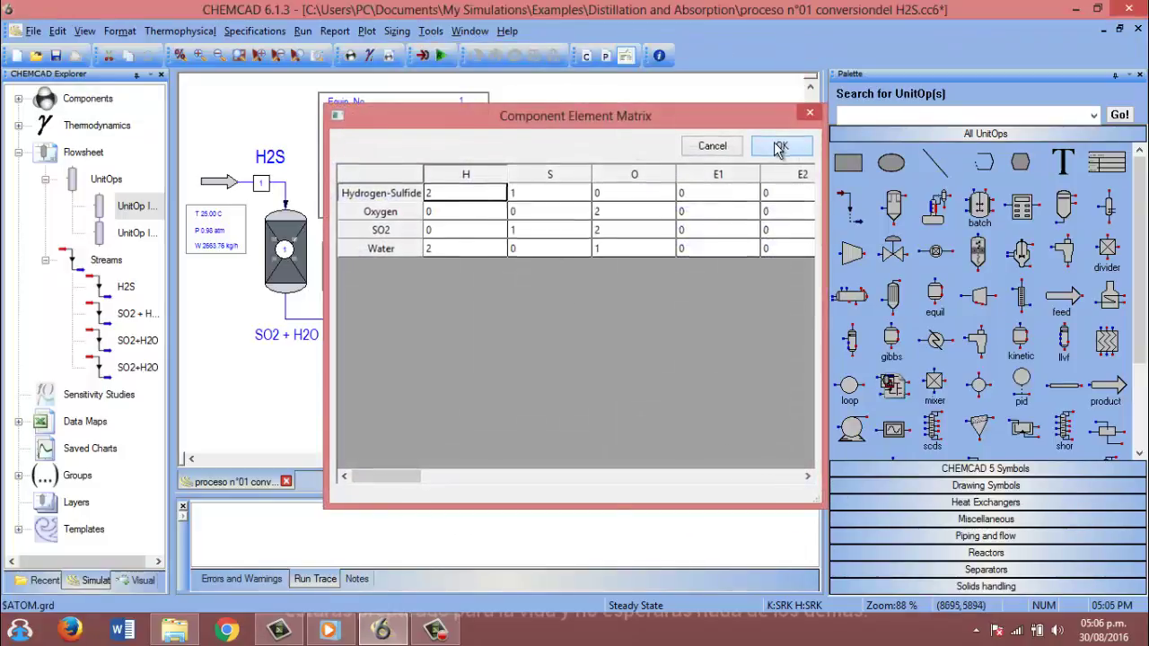
Examine the conditions and component flows of stream 2 leaving the Gibbs reactor, and close its data.
{"action": "double_click", "coordinate": [337, 328]}
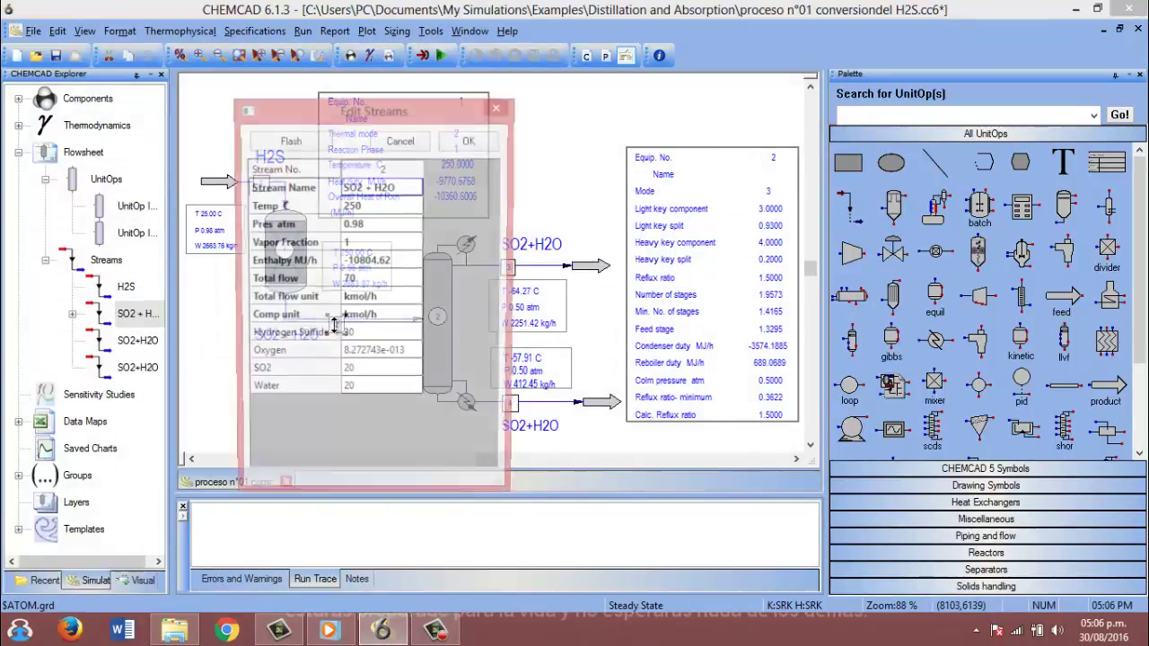
{"action": "left_click_drag", "start_coordinate": [385, 107], "coordinate": [566, 77]}
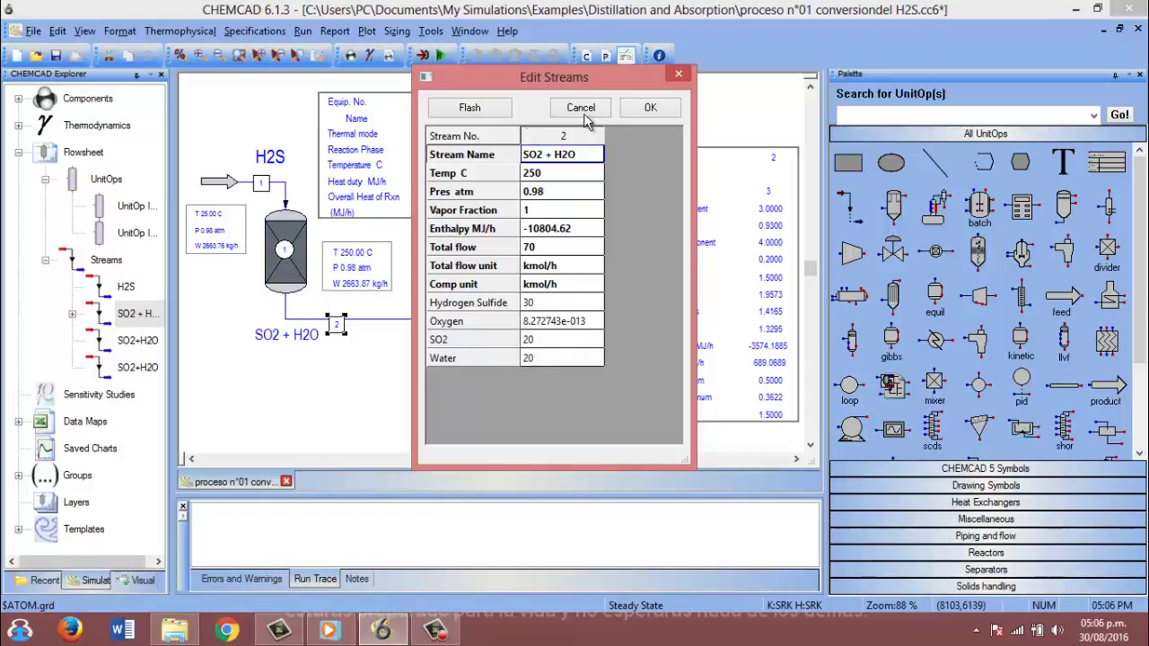
{"action": "left_click", "coordinate": [649, 107]}
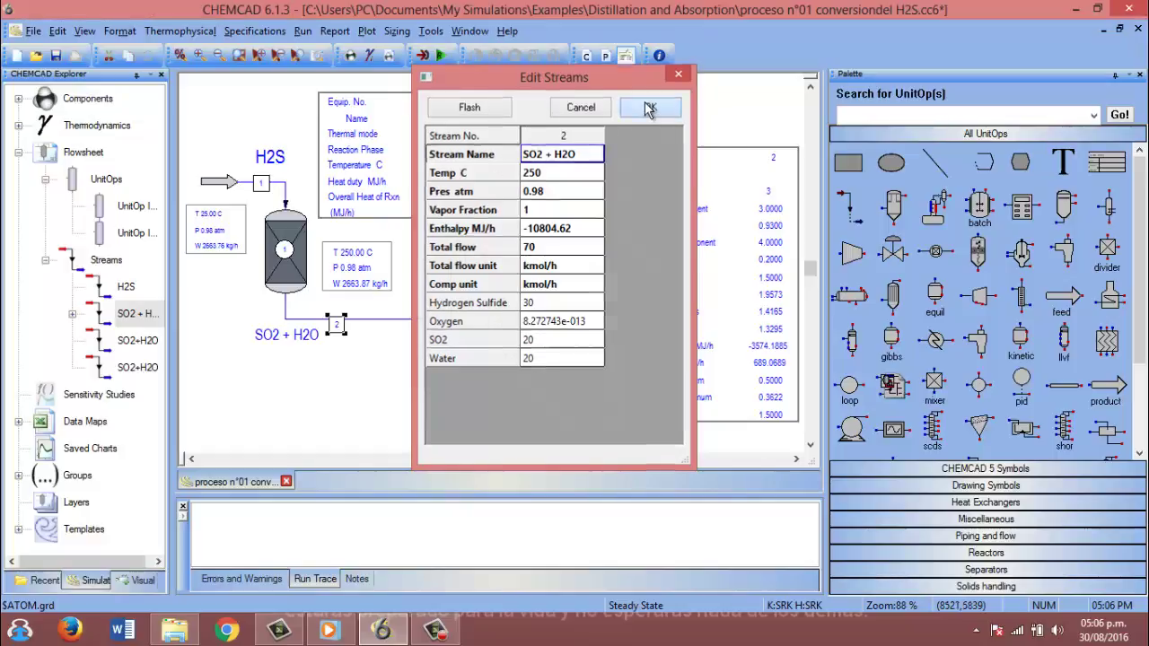
Review the shortcut column's design mode, pressure, reflux ratio and key component specifications.
{"action": "double_click", "coordinate": [438, 318]}
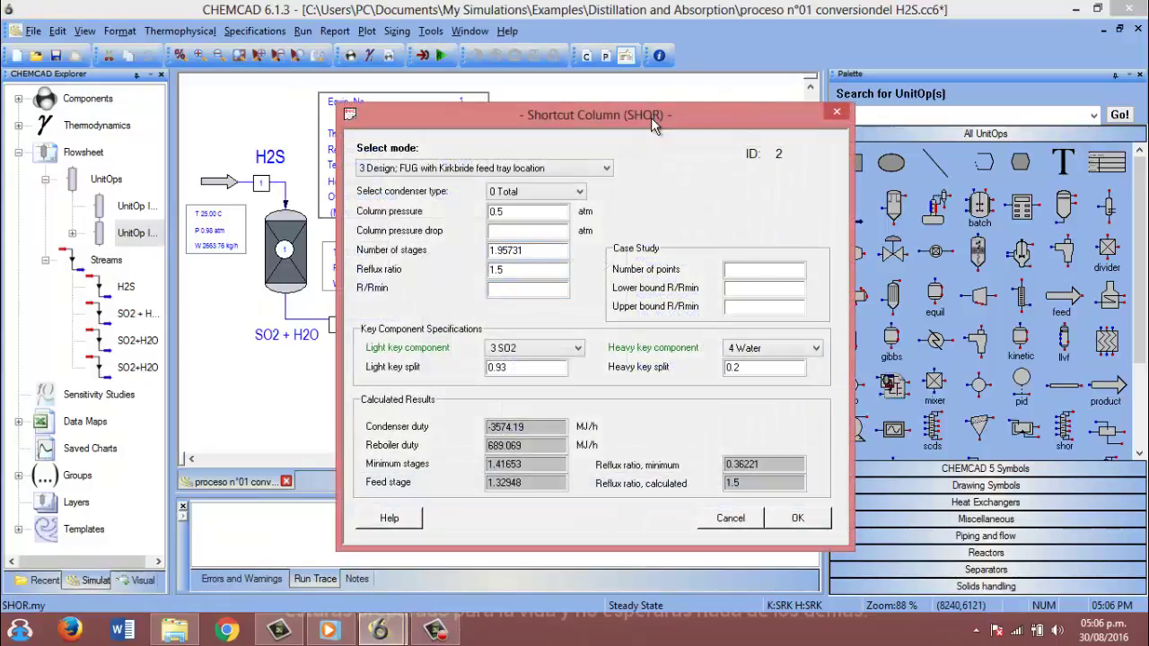
{"action": "left_click_drag", "start_coordinate": [651, 118], "coordinate": [591, 78]}
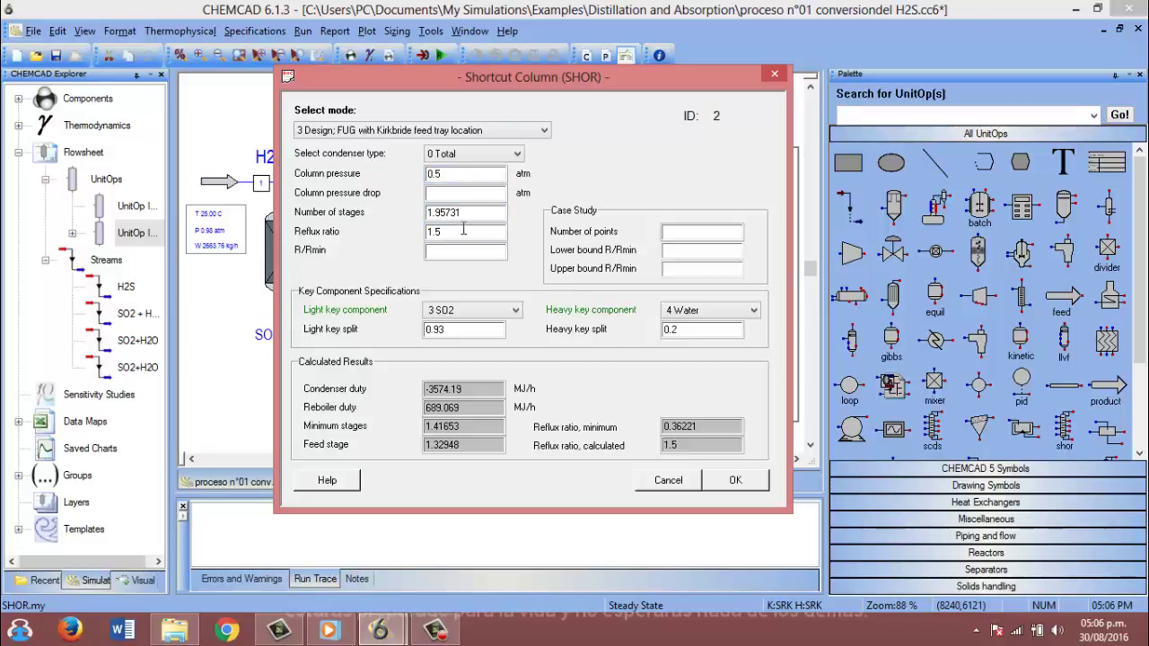
{"action": "left_click", "coordinate": [745, 482]}
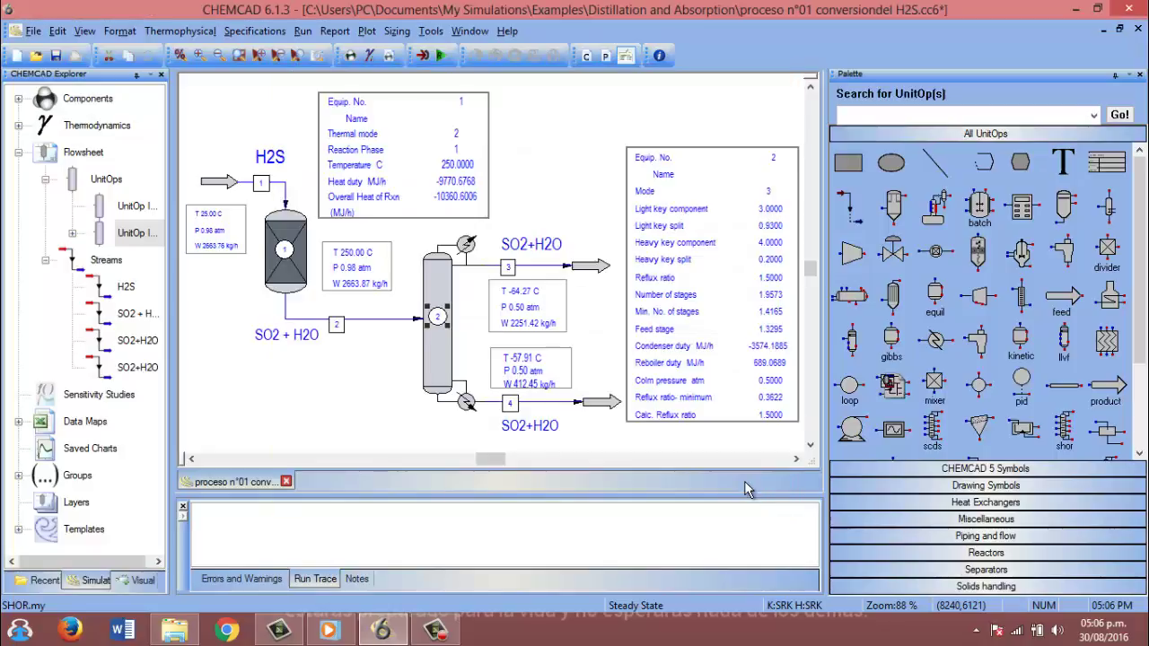
Examine the compositions and conditions of the shortcut column's two product streams, 3 and 4.
{"action": "left_click", "coordinate": [508, 269]}
{"action": "double_click", "coordinate": [509, 269]}
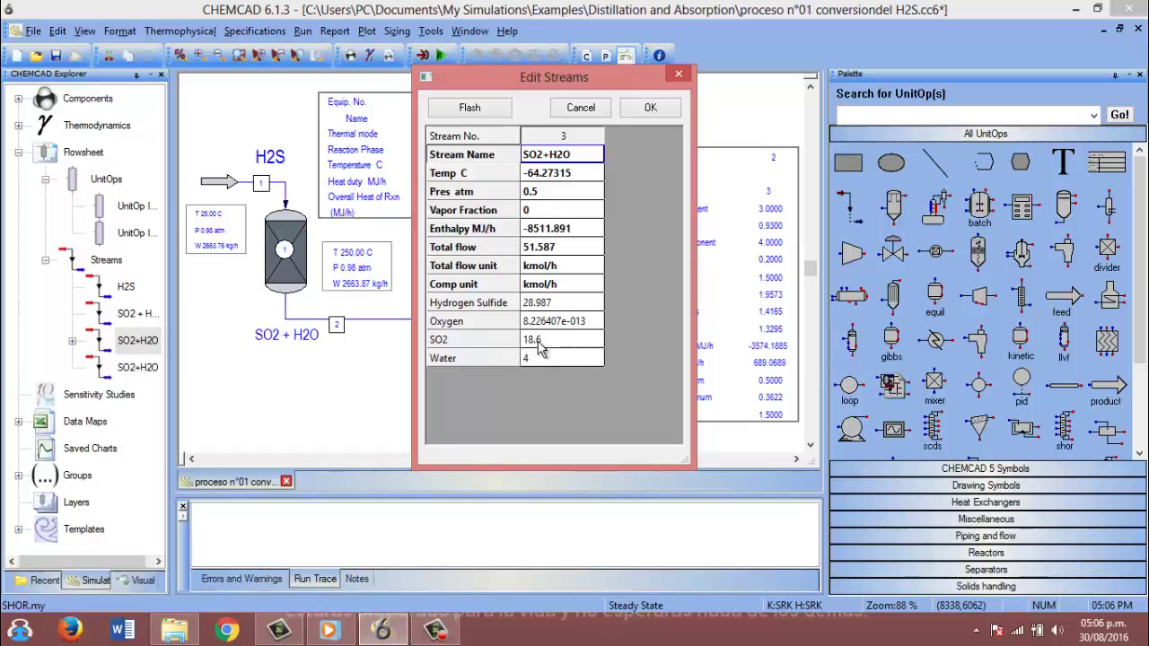
{"action": "left_click", "coordinate": [666, 108]}
{"action": "double_click", "coordinate": [513, 406]}
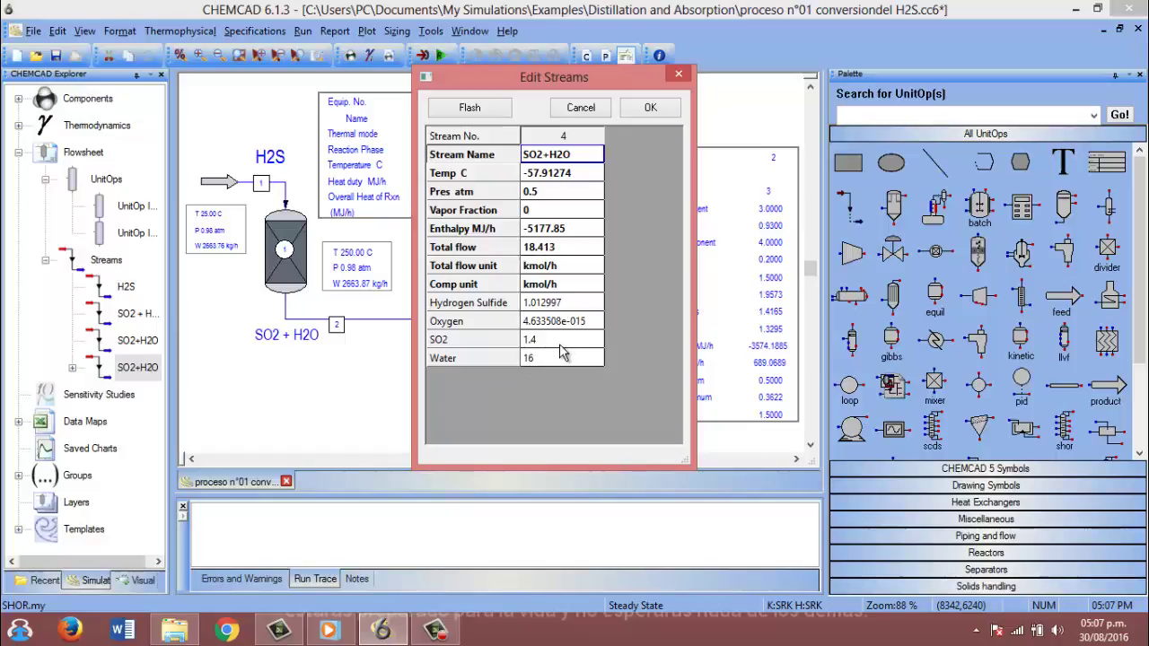
{"action": "left_click", "coordinate": [651, 114]}
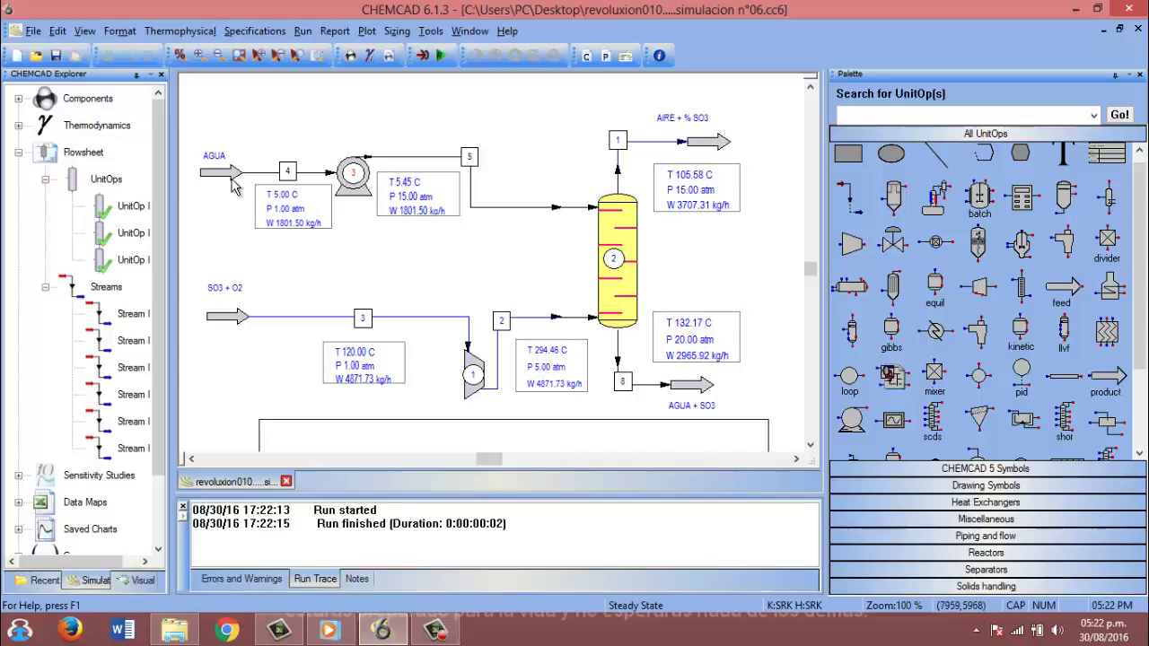
Examine the temperature, pressure and component flows of the AGUA feed stream 4 in the absorption flowsheet.
{"action": "left_click", "coordinate": [287, 171]}
{"action": "double_click", "coordinate": [287, 171]}
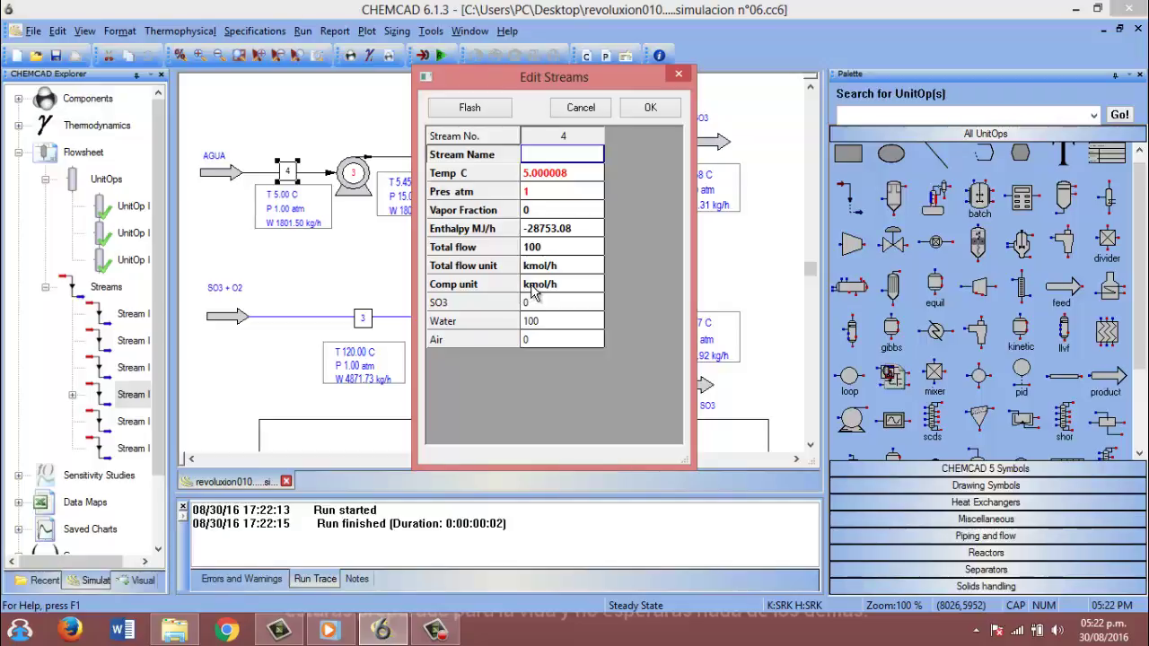
{"action": "left_click", "coordinate": [649, 108]}
Review the water pump's operating specifications and its cost estimation settings.
{"action": "double_click", "coordinate": [353, 180]}
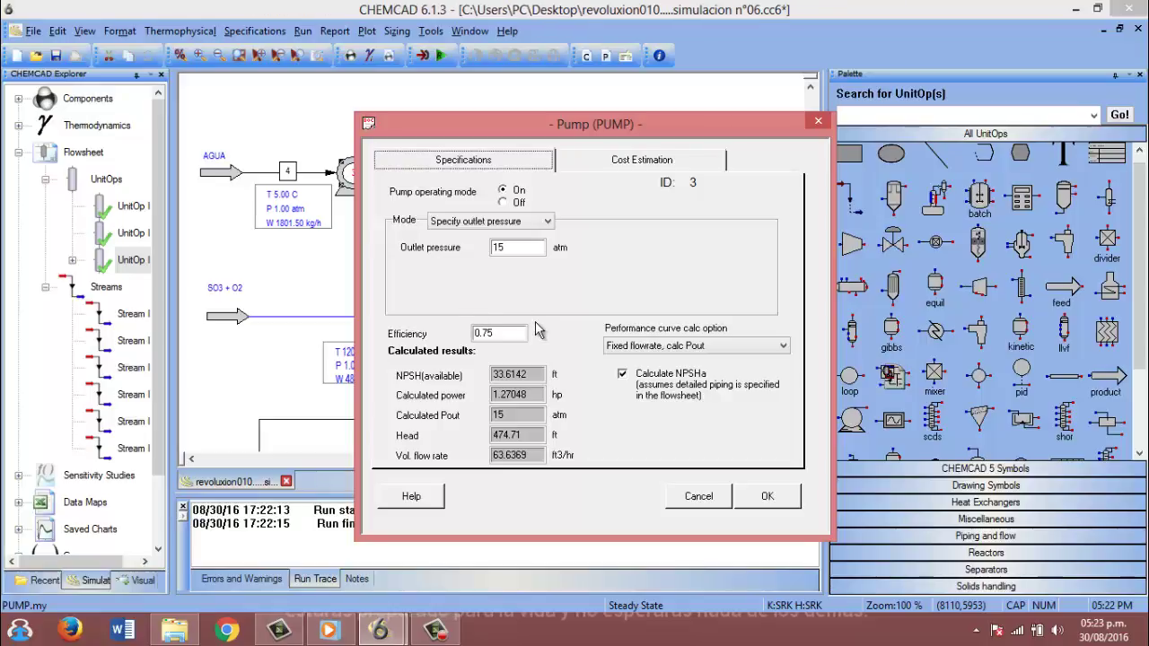
{"action": "left_click", "coordinate": [590, 159]}
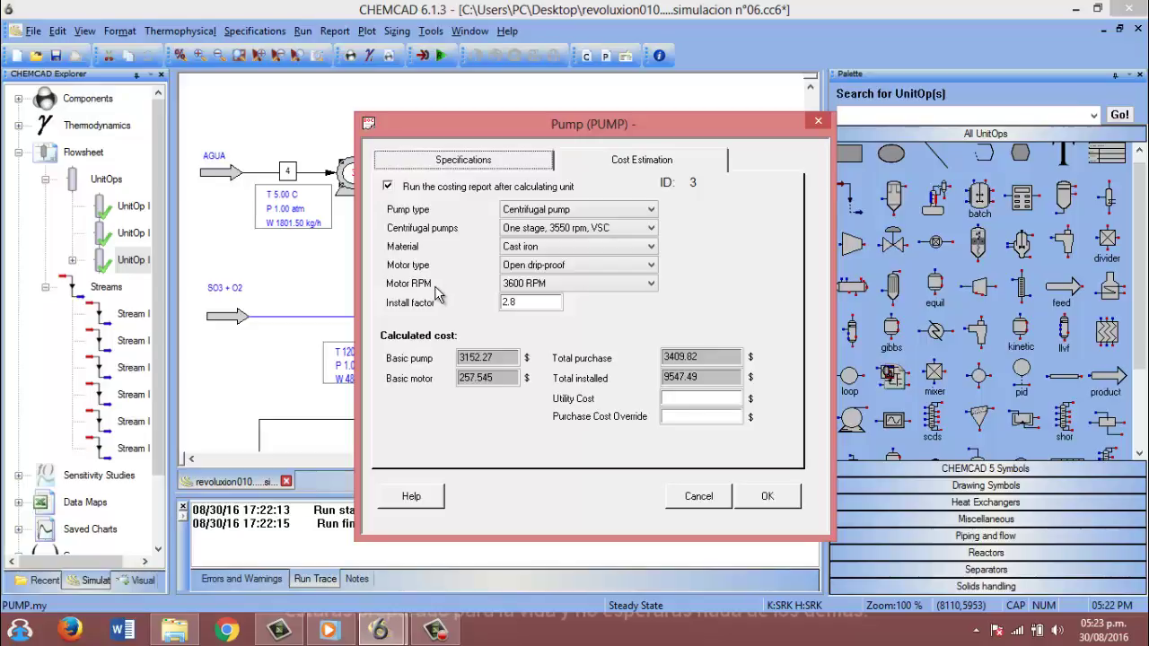
{"action": "left_click", "coordinate": [766, 496]}
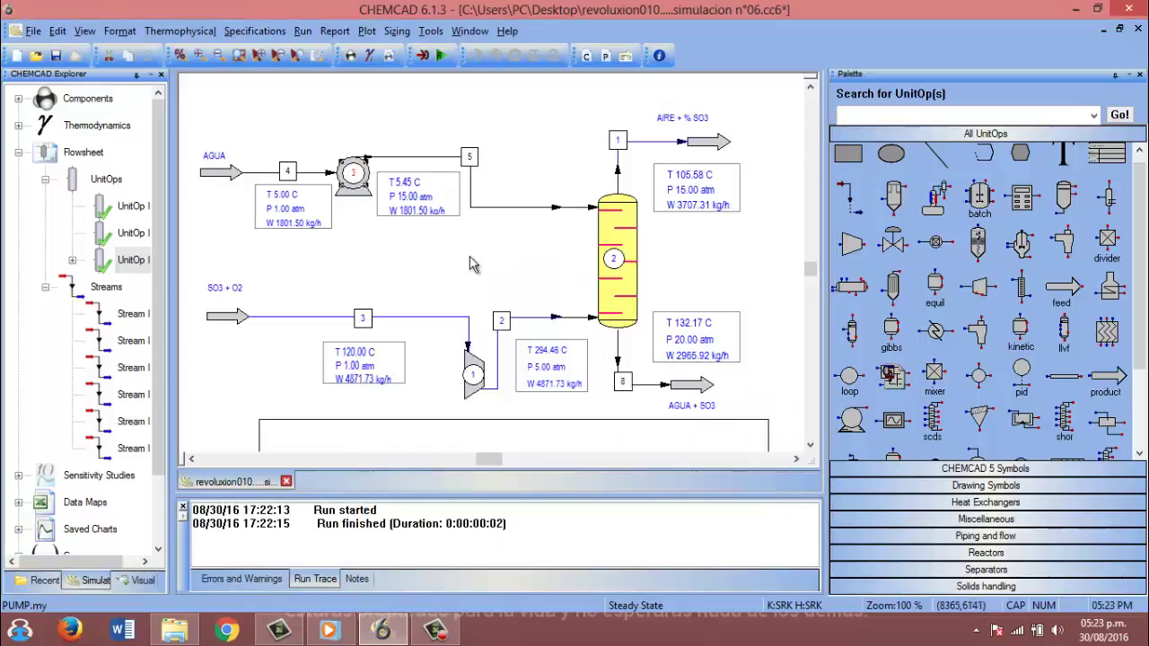
Examine the data of stream 5 leaving the pump and of the SO3 + O2 feed stream 3.
{"action": "double_click", "coordinate": [471, 158]}
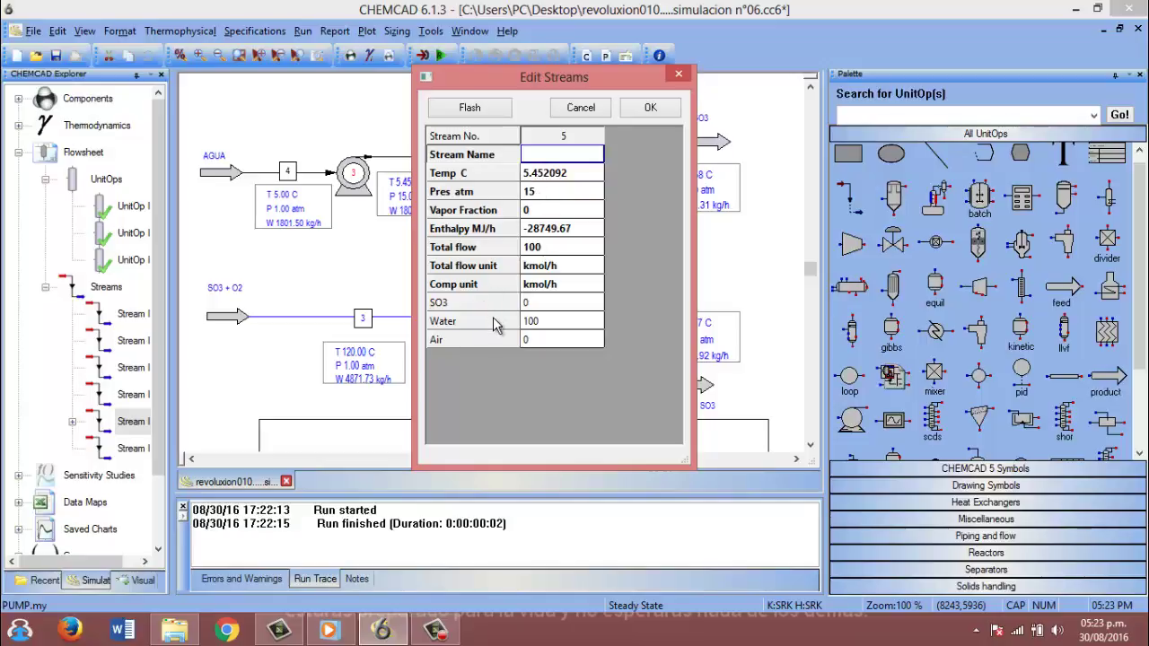
{"action": "left_click", "coordinate": [639, 110]}
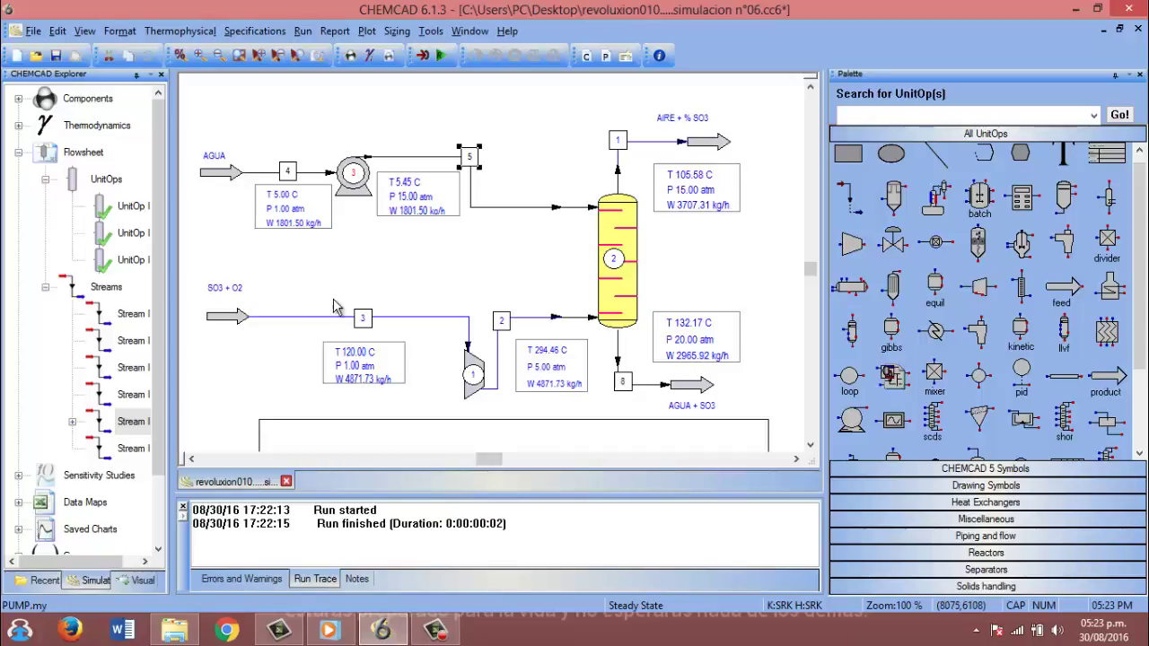
{"action": "double_click", "coordinate": [363, 320]}
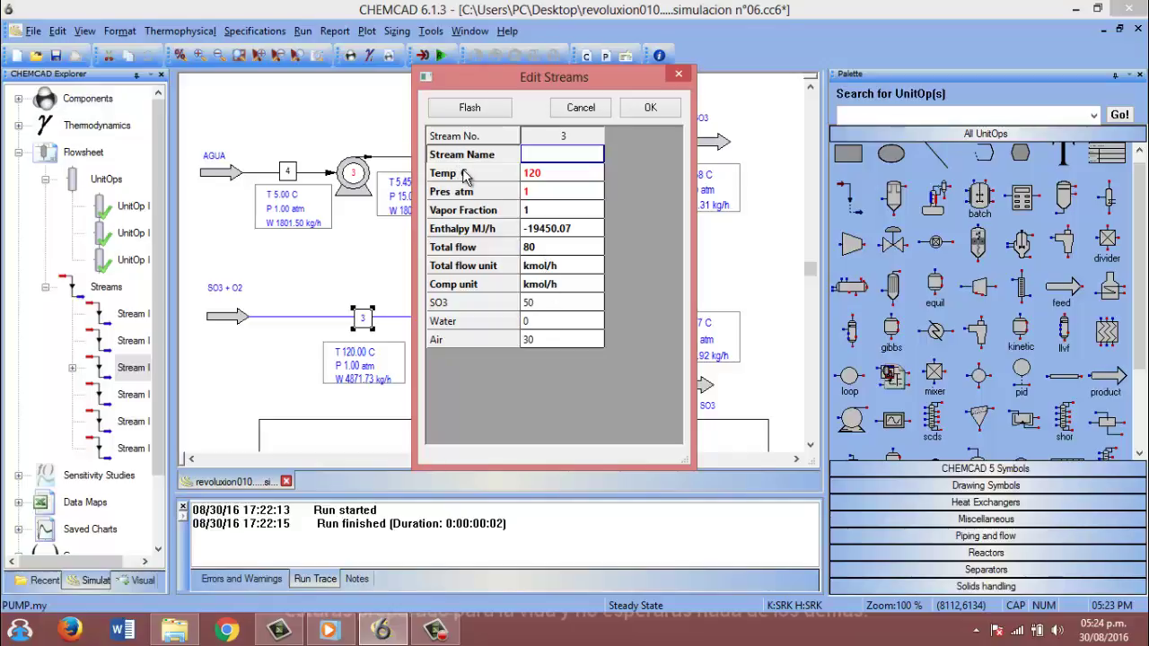
{"action": "left_click", "coordinate": [650, 109]}
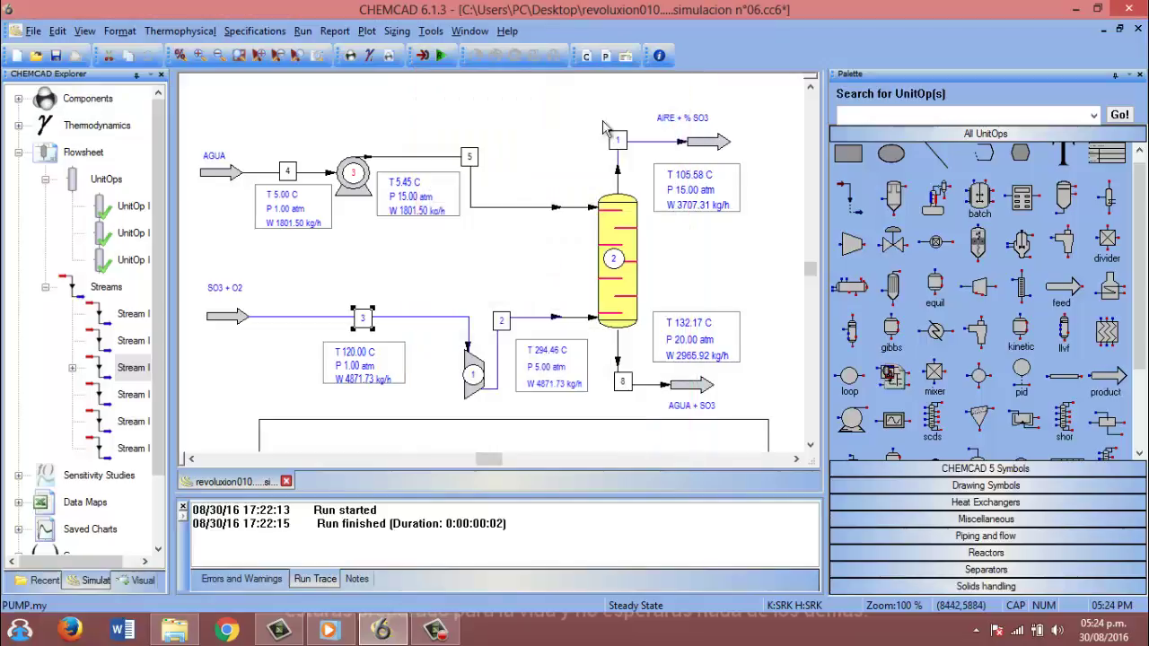
Review the compressor's operating specifications and its cost estimates.
{"action": "double_click", "coordinate": [474, 382]}
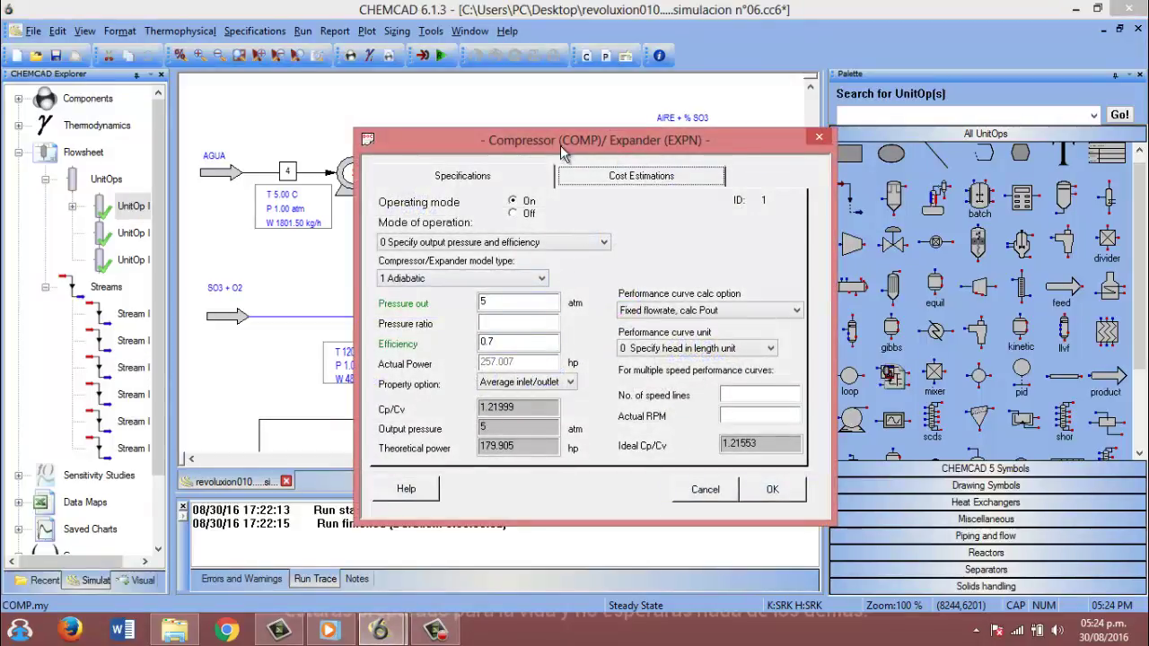
{"action": "left_click_drag", "start_coordinate": [568, 151], "coordinate": [669, 114]}
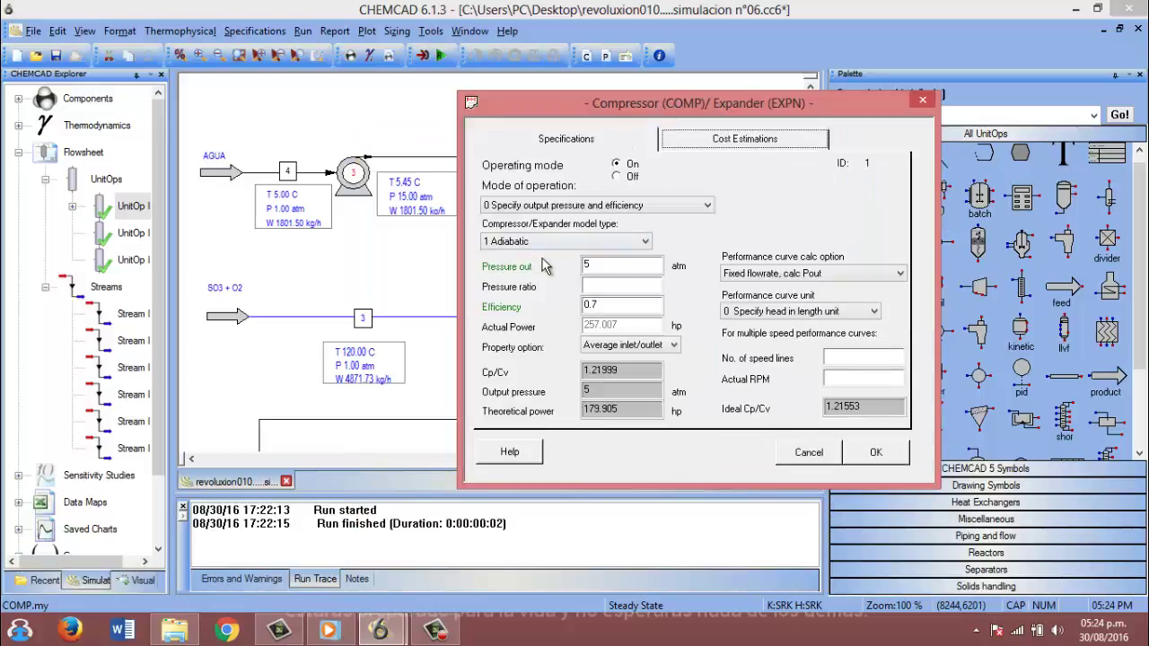
{"action": "left_click", "coordinate": [751, 143]}
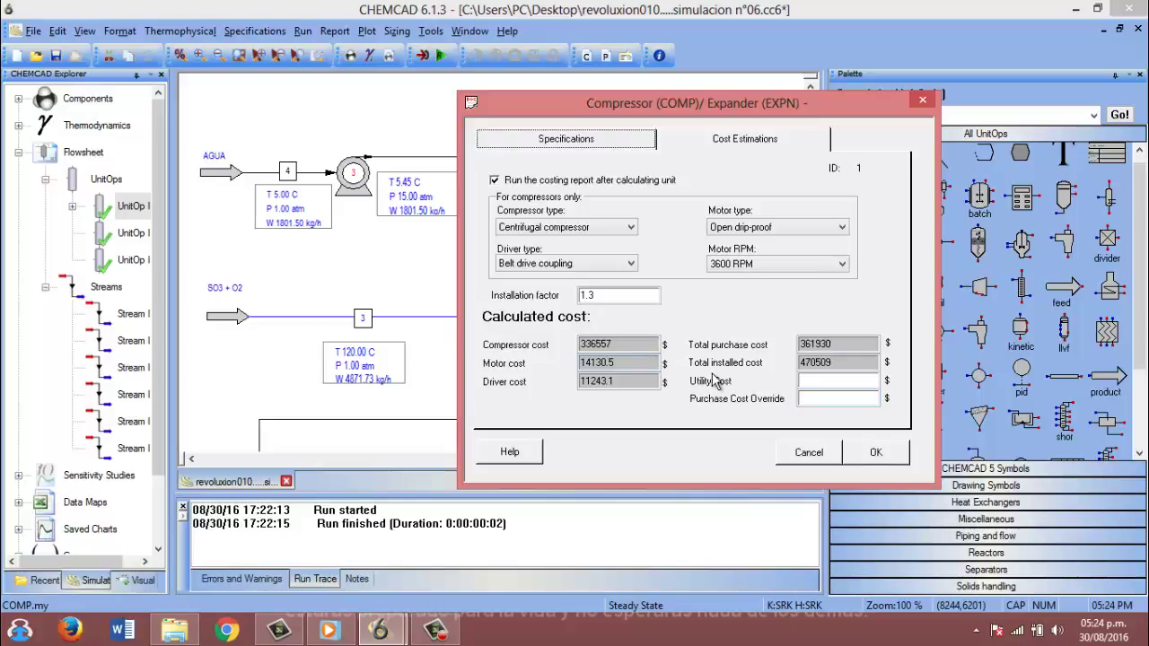
{"action": "left_click", "coordinate": [873, 454]}
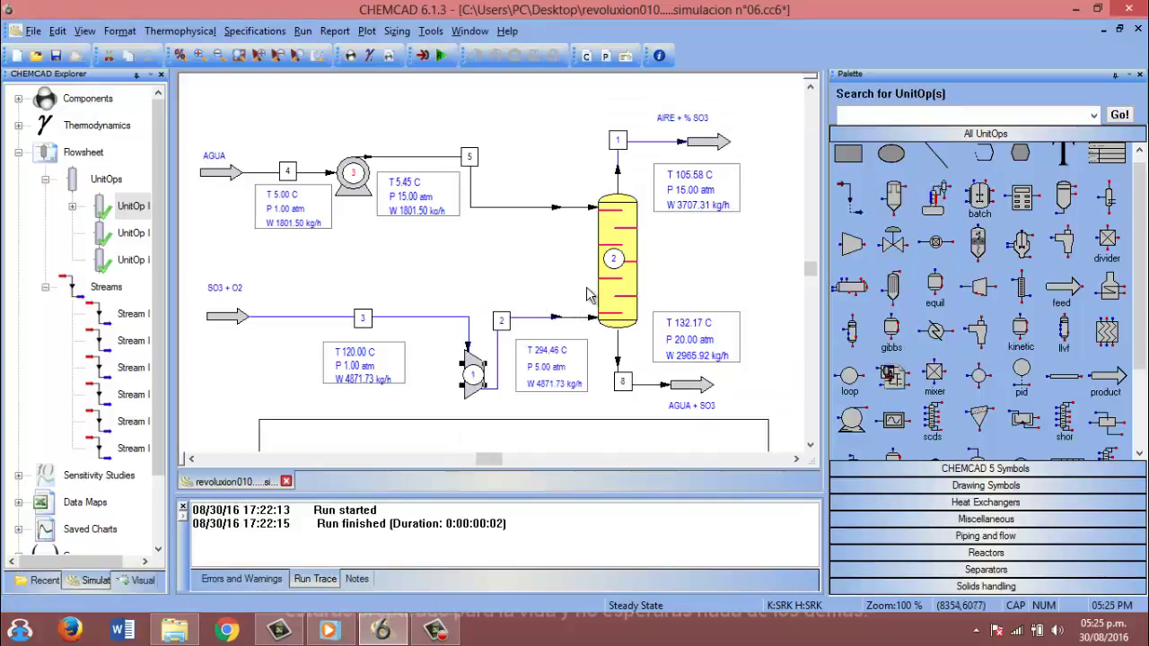
{"action": "mouse_move", "coordinate": [427, 641]}
{"action": "left_click", "coordinate": [435, 633]}
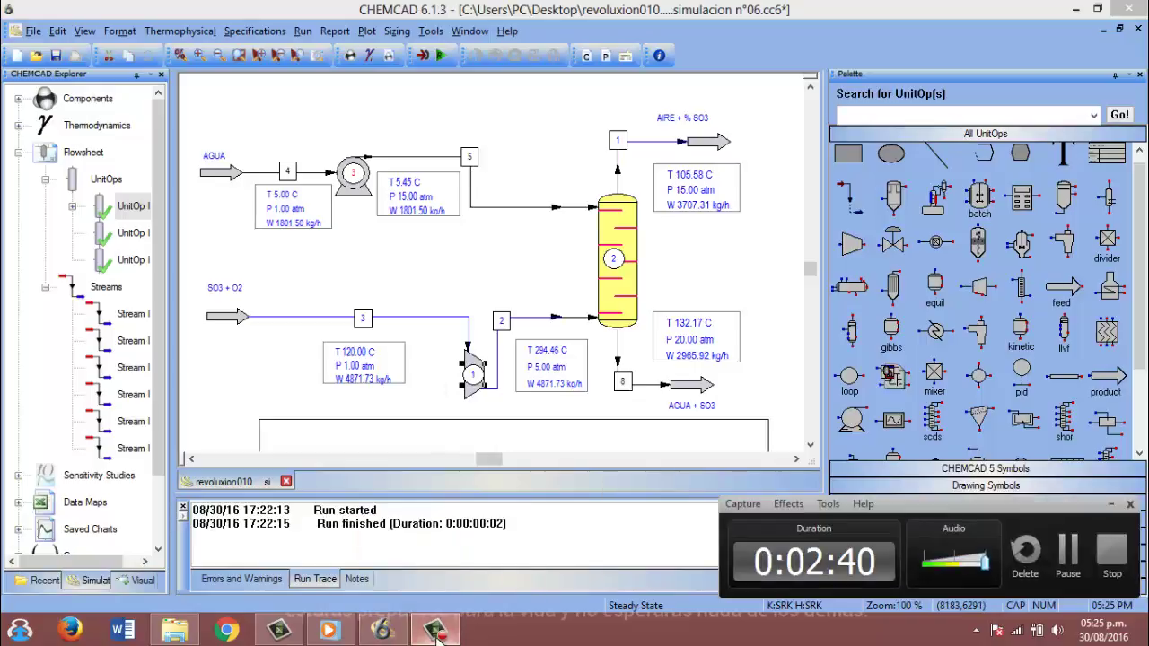
{"action": "left_click", "coordinate": [1070, 549]}
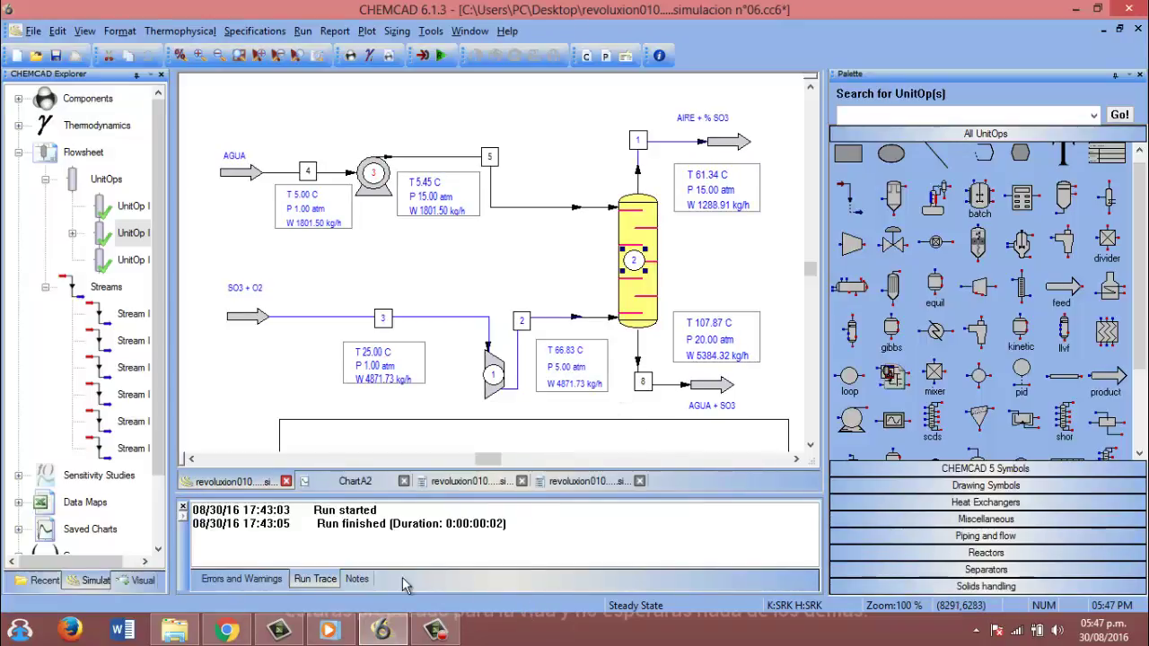
{"action": "left_click", "coordinate": [437, 632]}
{"action": "left_click", "coordinate": [594, 536]}
Review the SCDS column's general model parameters, condenser and reboiler specifications, and convergence results including the tolerance.
{"action": "double_click", "coordinate": [635, 260]}
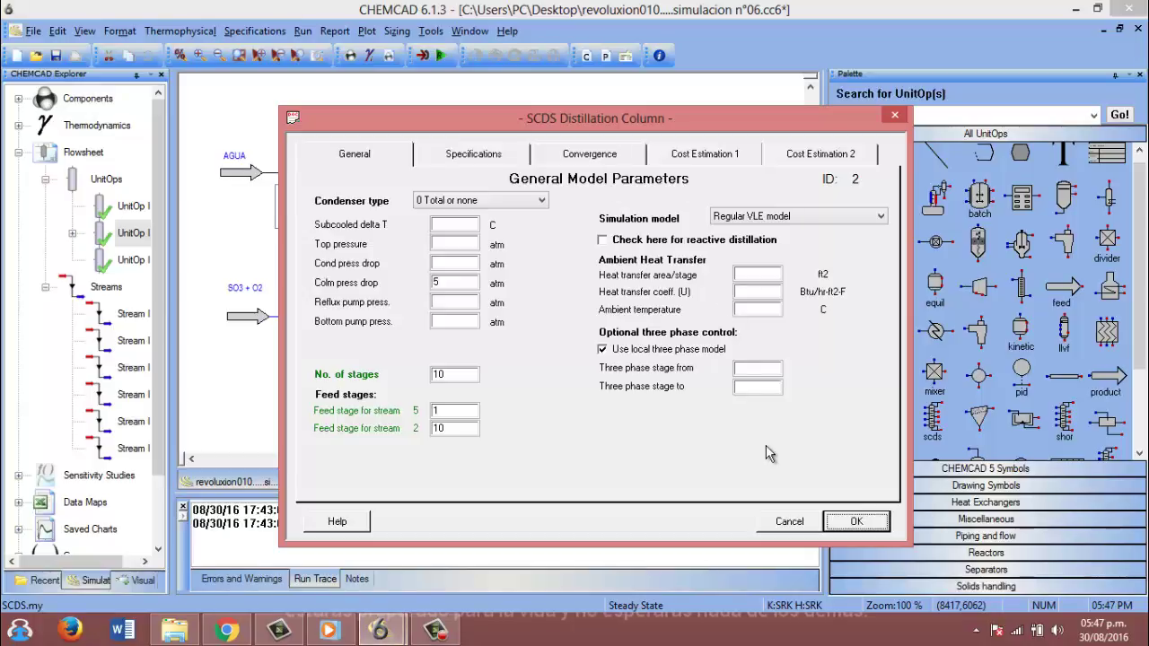
{"action": "left_click", "coordinate": [367, 156]}
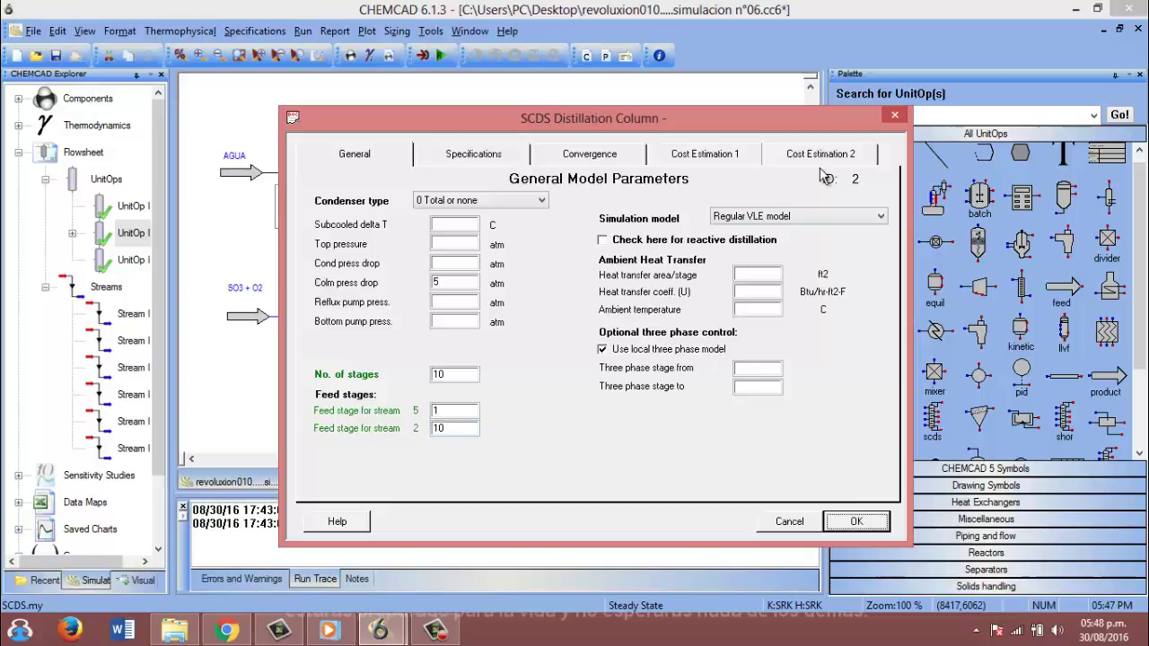
{"action": "left_click", "coordinate": [505, 162]}
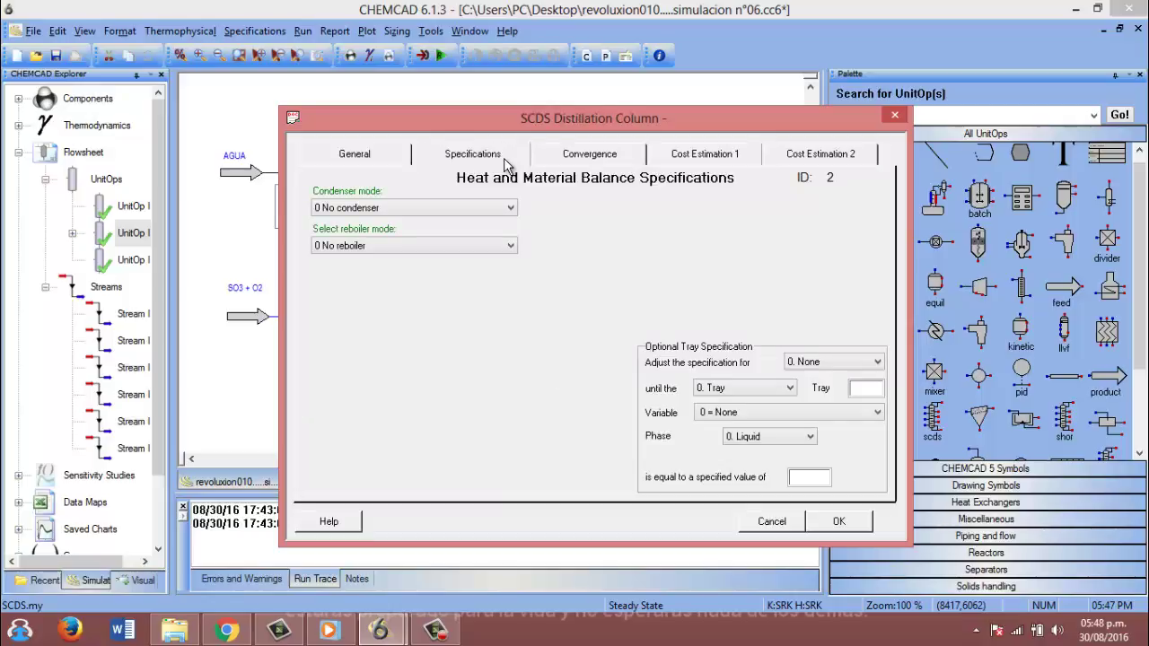
{"action": "left_click", "coordinate": [589, 154]}
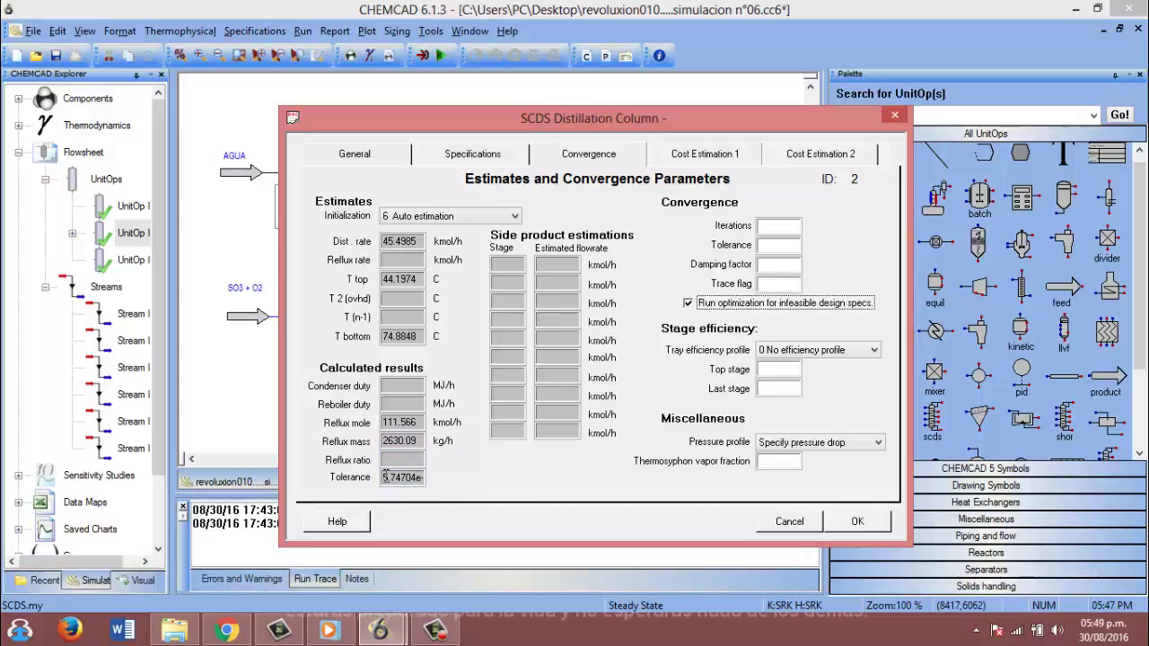
{"action": "left_click_drag", "start_coordinate": [385, 477], "coordinate": [432, 479]}
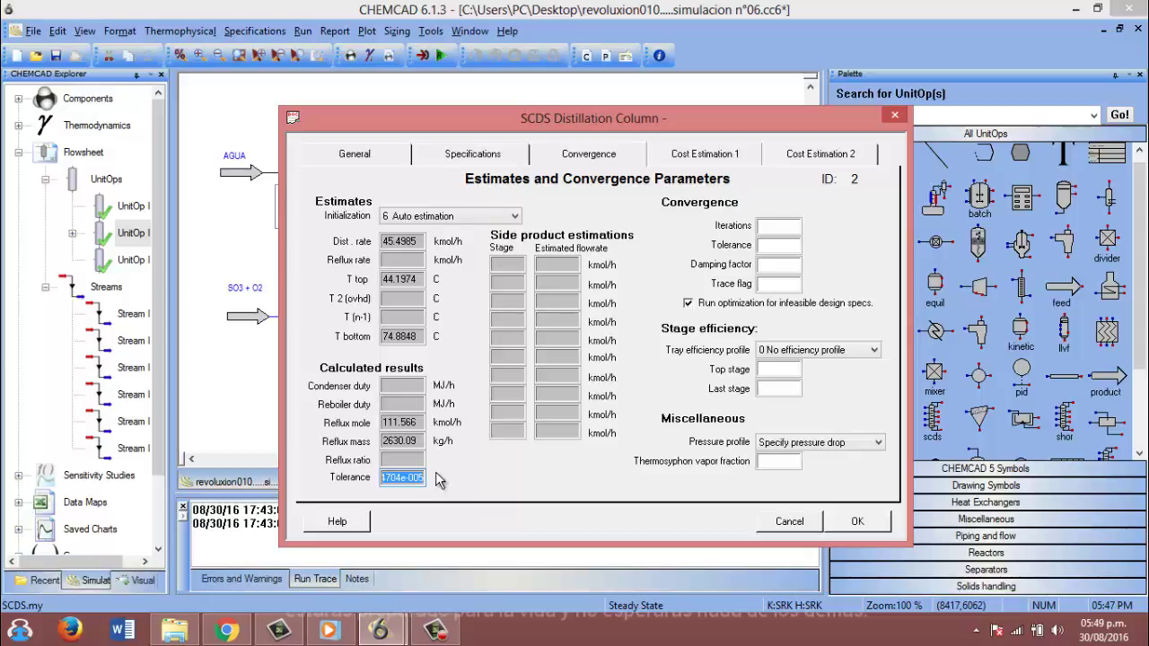
{"action": "left_click", "coordinate": [414, 478]}
Check both cost estimation pages of the SCDS column and close its settings.
{"action": "left_click", "coordinate": [692, 158]}
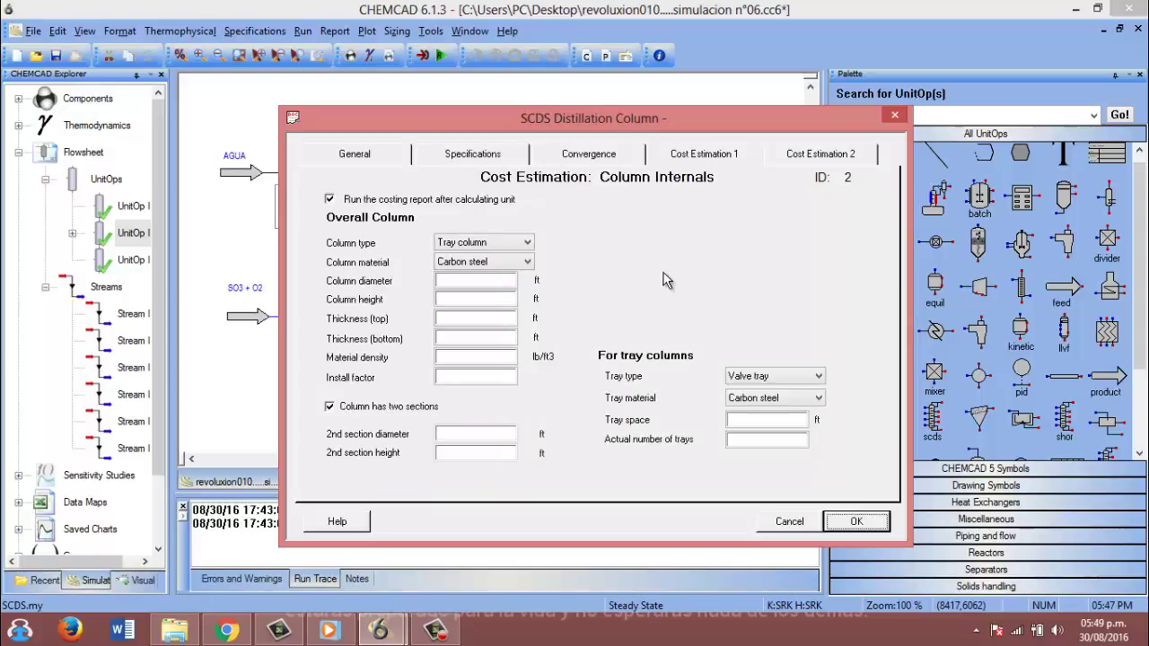
{"action": "left_click", "coordinate": [825, 156]}
{"action": "left_click", "coordinate": [726, 159]}
{"action": "left_click", "coordinate": [894, 117]}
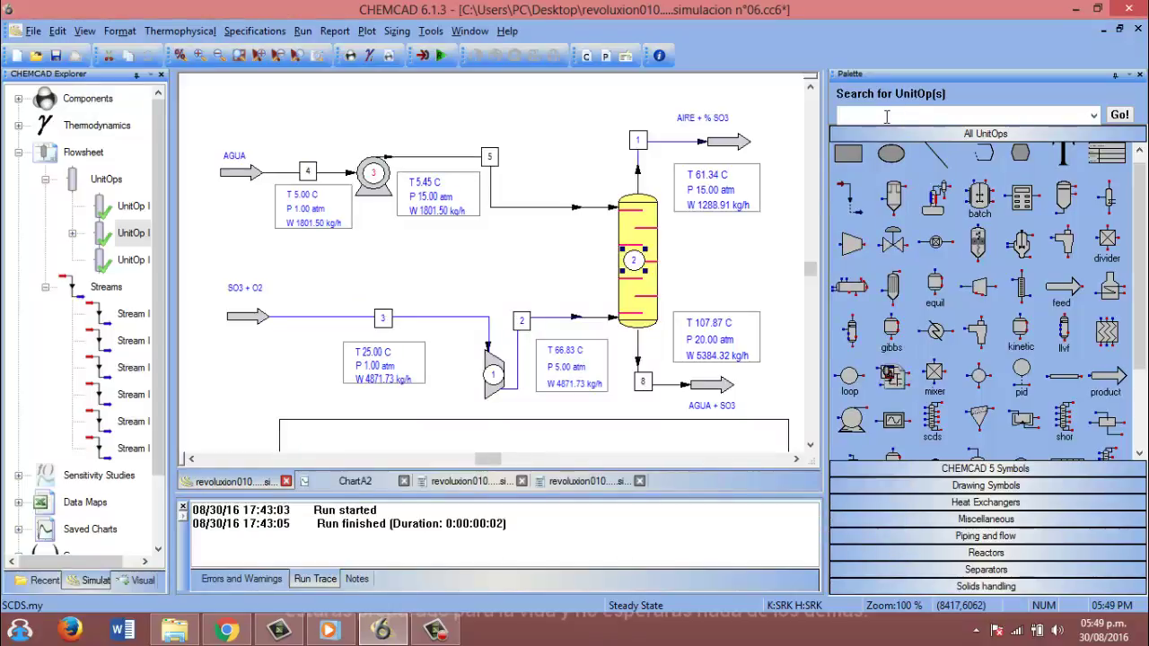
Examine the conditions of stream 1 leaving the column overhead and its SO3, water and air component flows.
{"action": "double_click", "coordinate": [639, 144]}
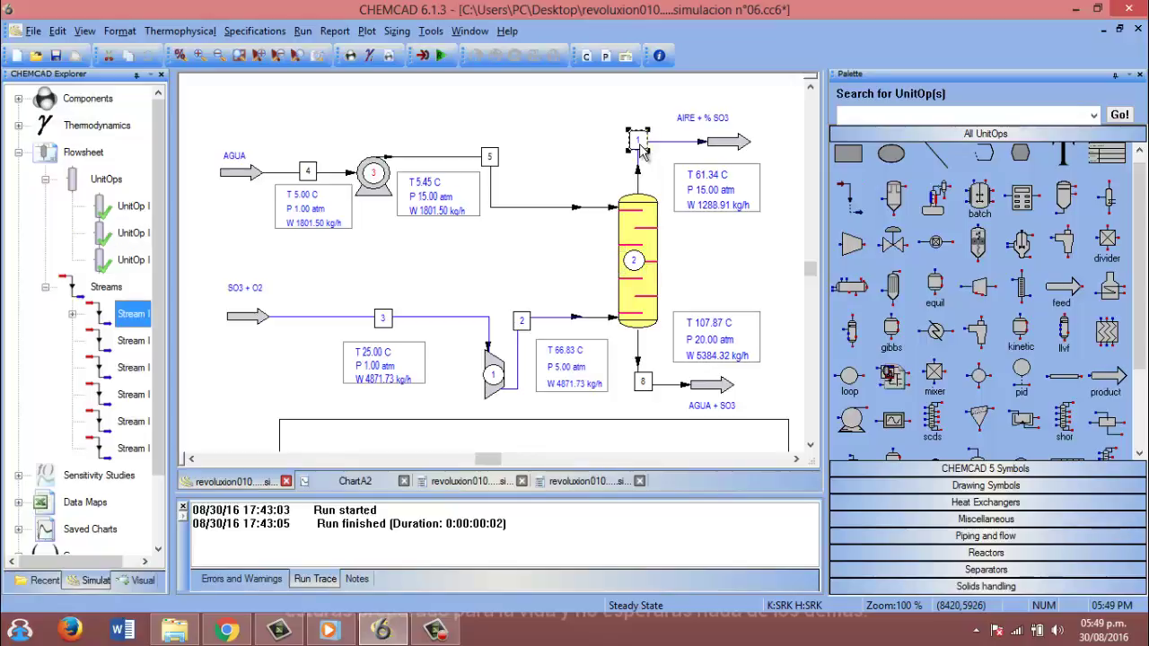
{"action": "left_click", "coordinate": [677, 78]}
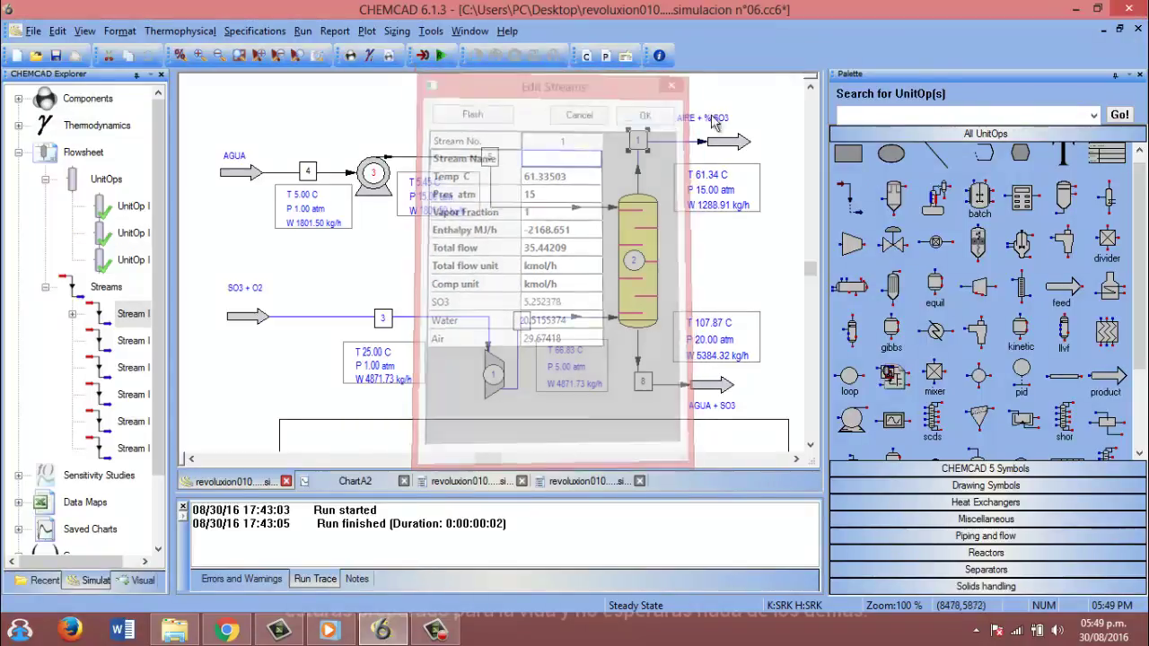
{"action": "double_click", "coordinate": [637, 142]}
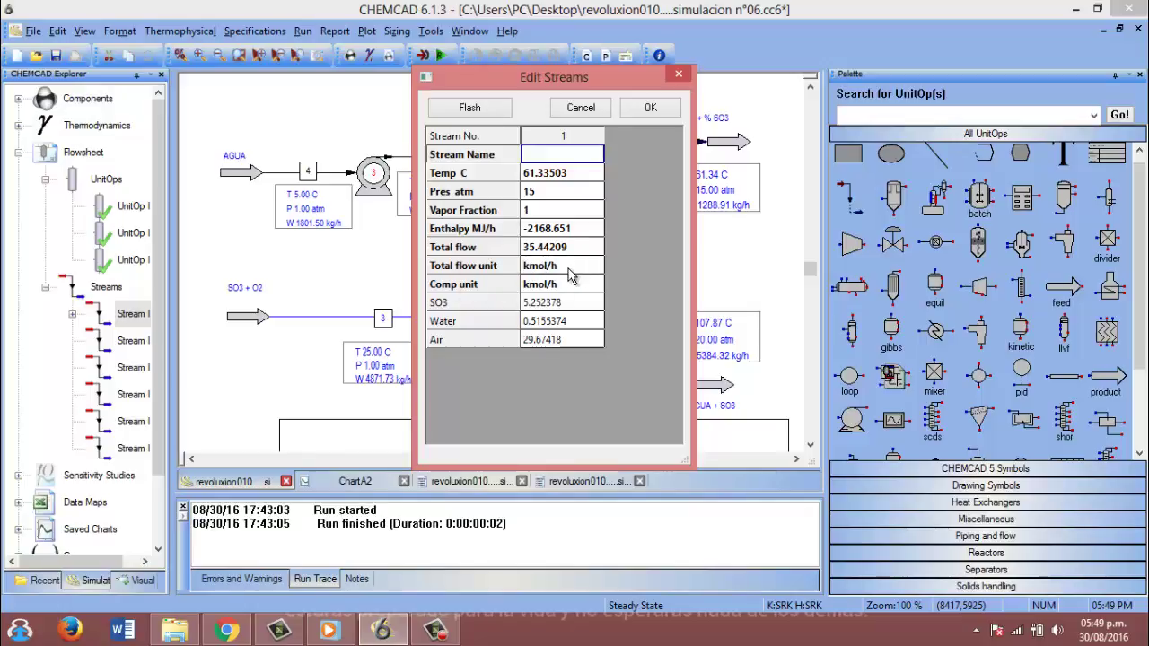
{"action": "left_click", "coordinate": [528, 302]}
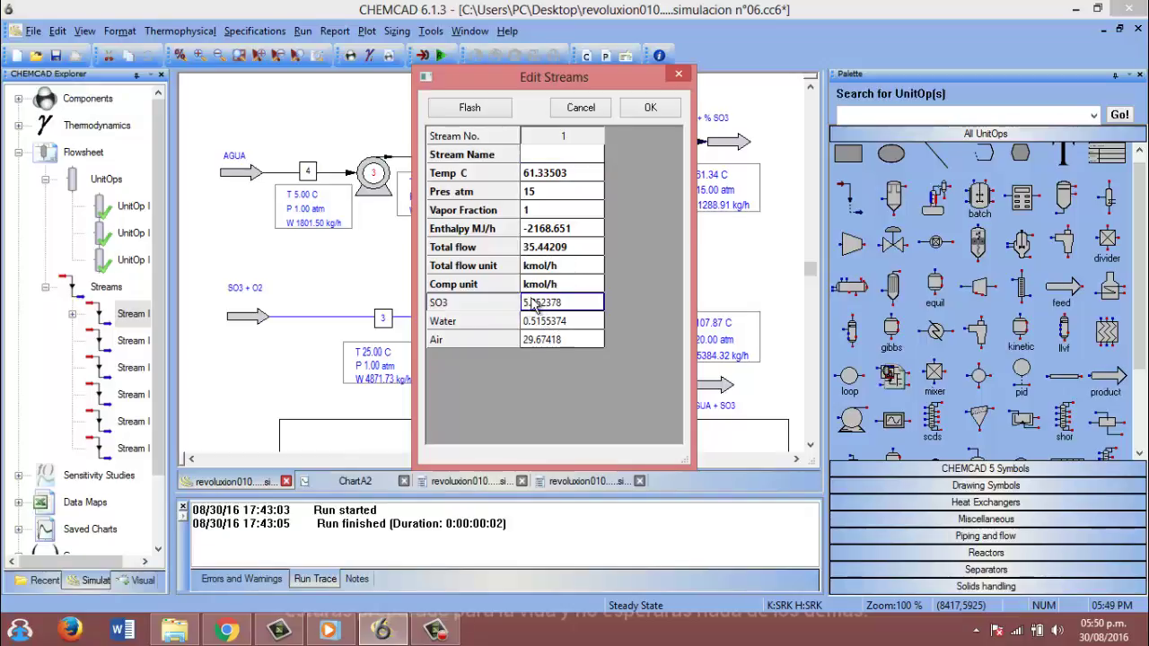
{"action": "left_click", "coordinate": [564, 343]}
{"action": "left_click", "coordinate": [495, 303]}
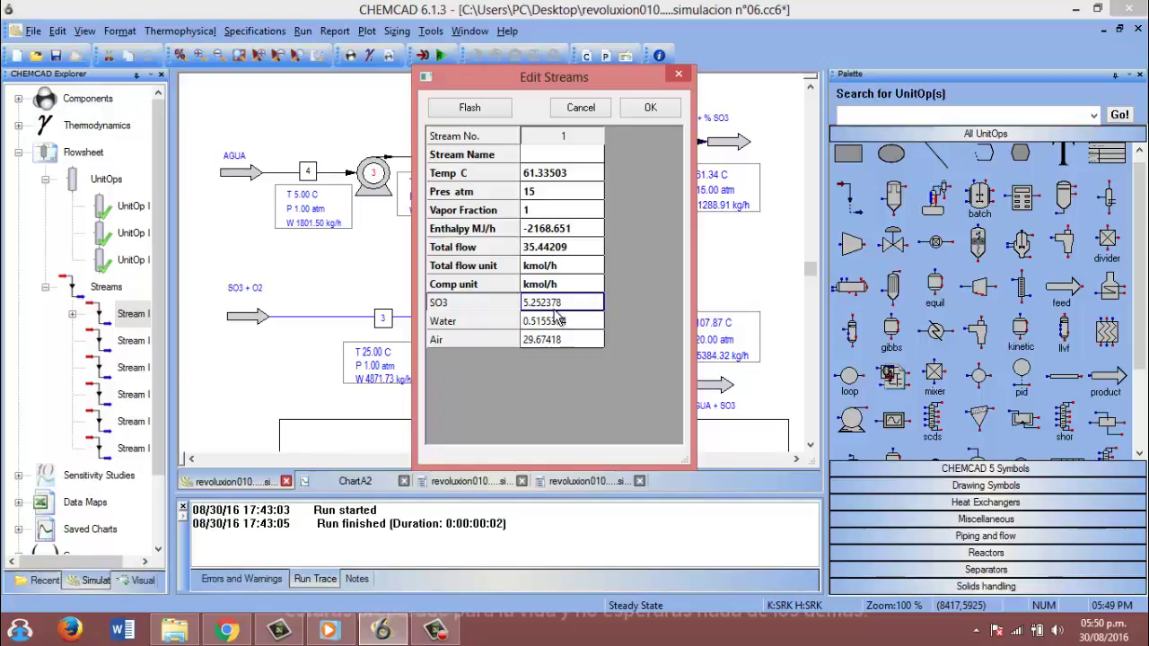
{"action": "left_click", "coordinate": [535, 332]}
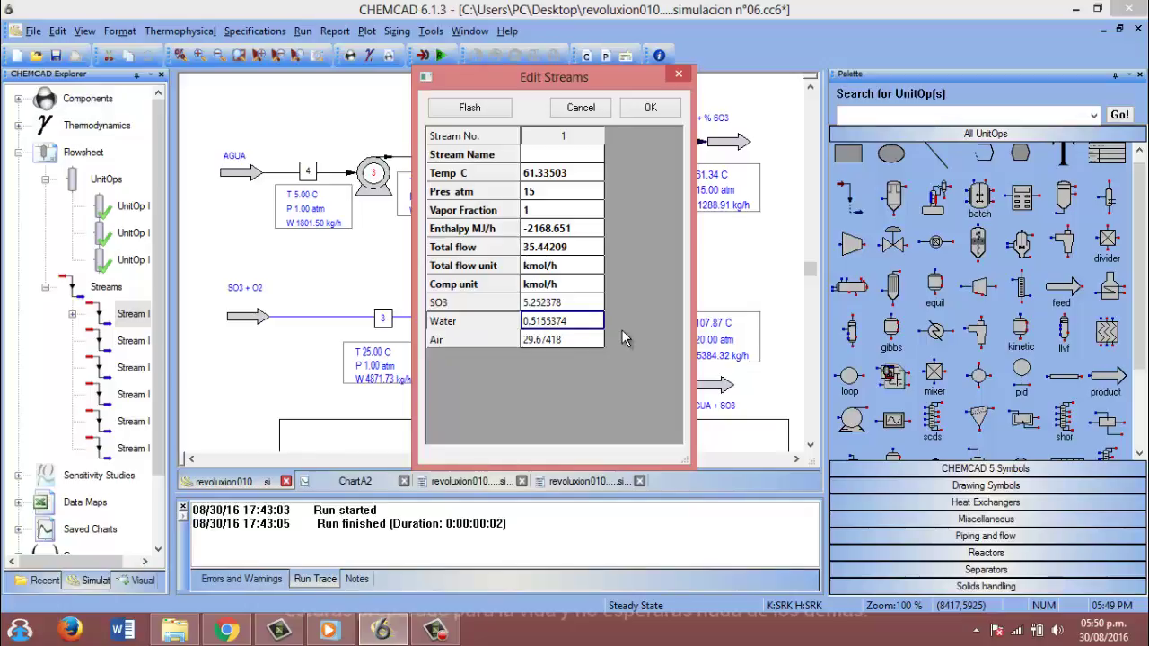
{"action": "left_click", "coordinate": [552, 349]}
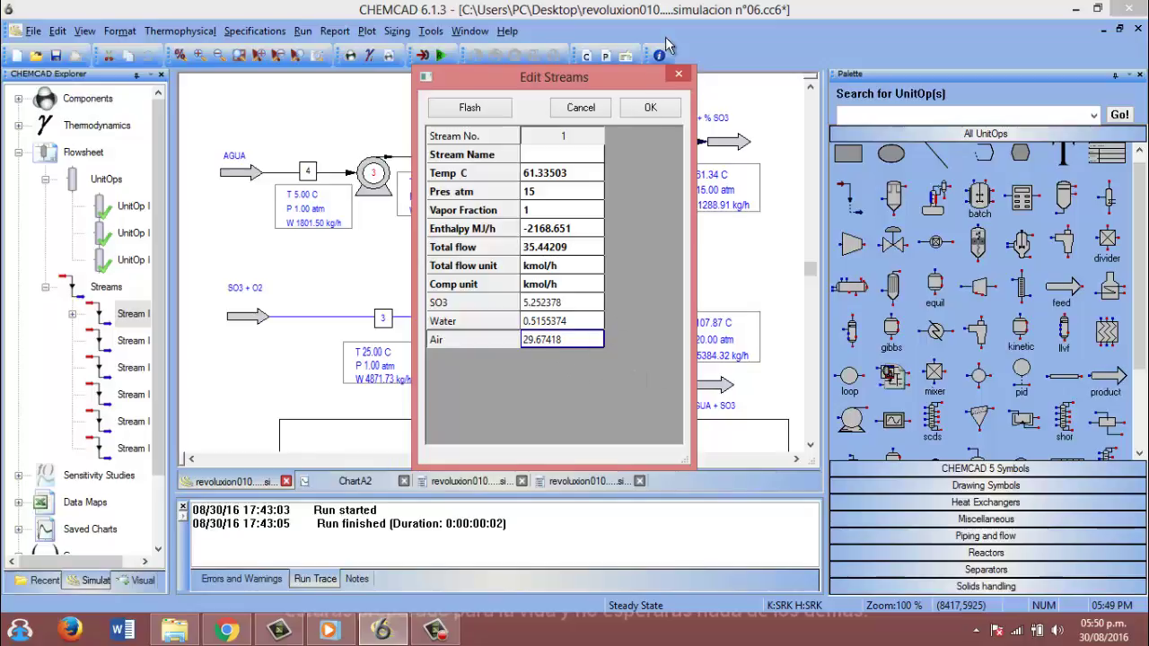
{"action": "left_click", "coordinate": [652, 108]}
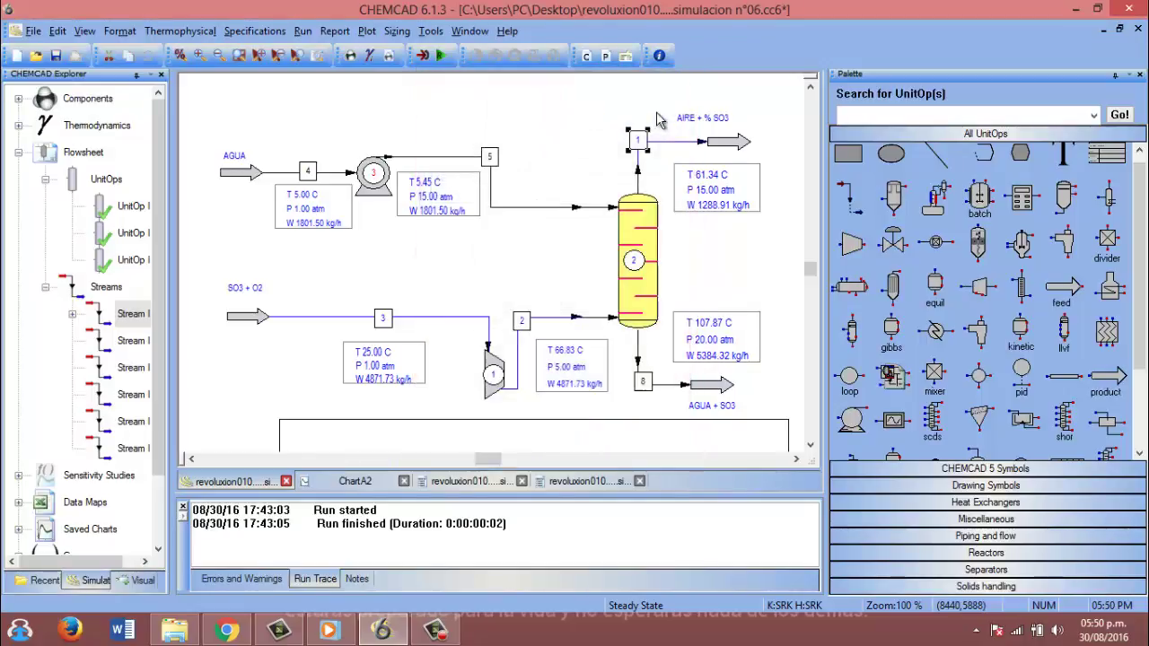
Examine the conditions and component flows of stream 8, the water and SO3 product leaving the column bottom.
{"action": "double_click", "coordinate": [653, 395]}
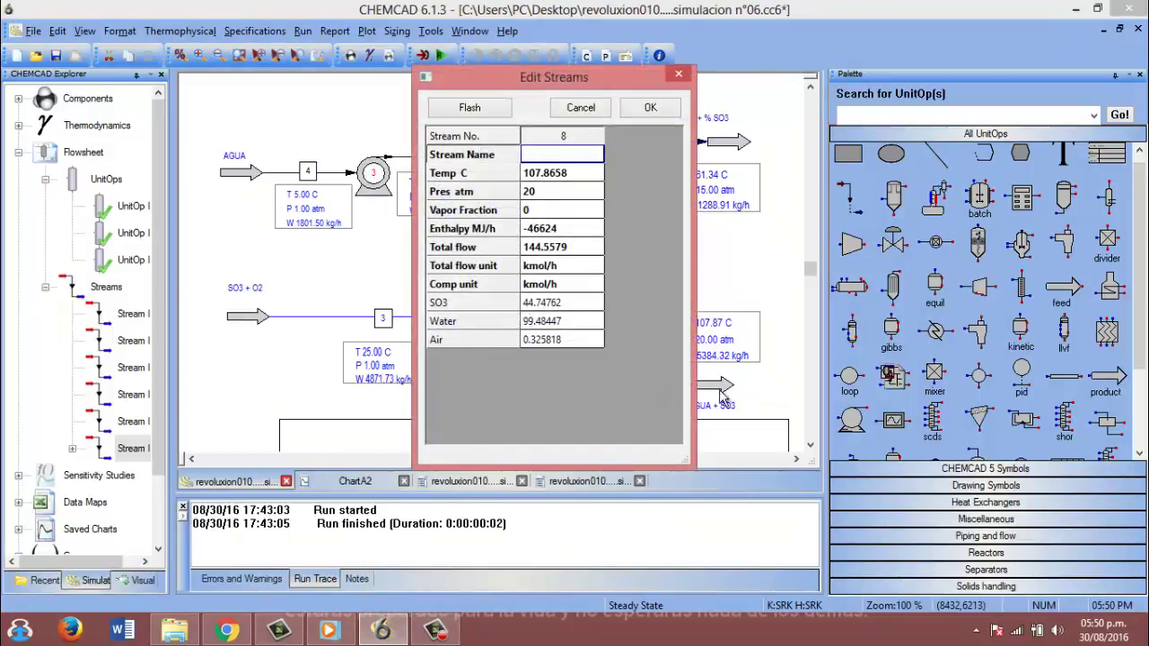
{"action": "left_click", "coordinate": [679, 75]}
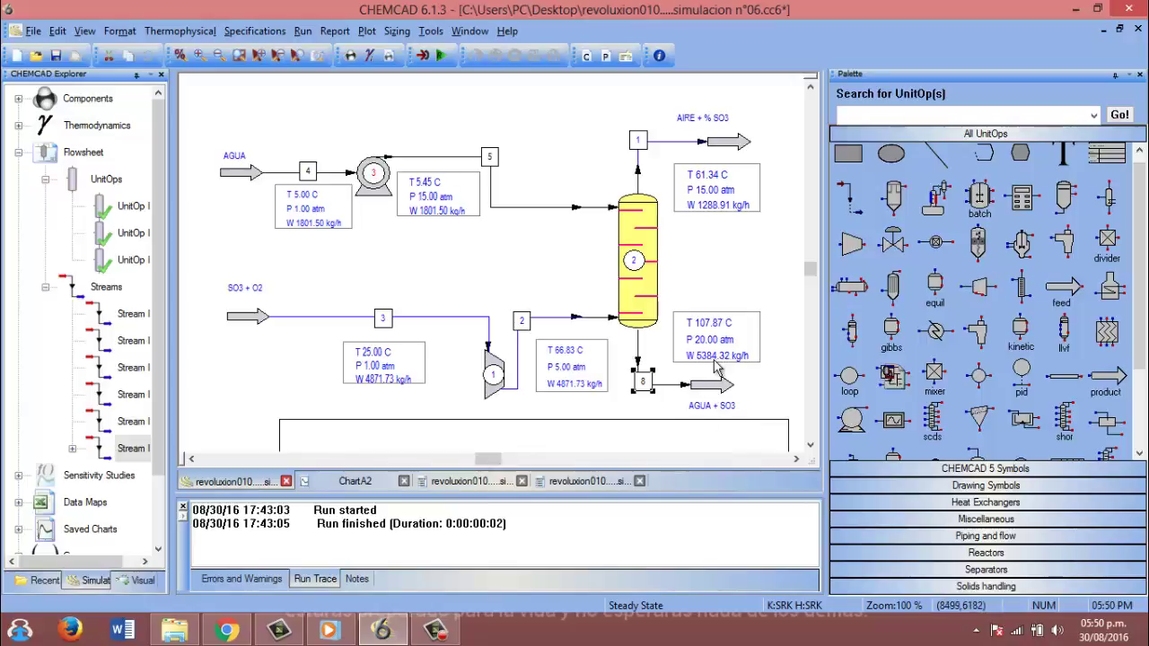
{"action": "double_click", "coordinate": [655, 386]}
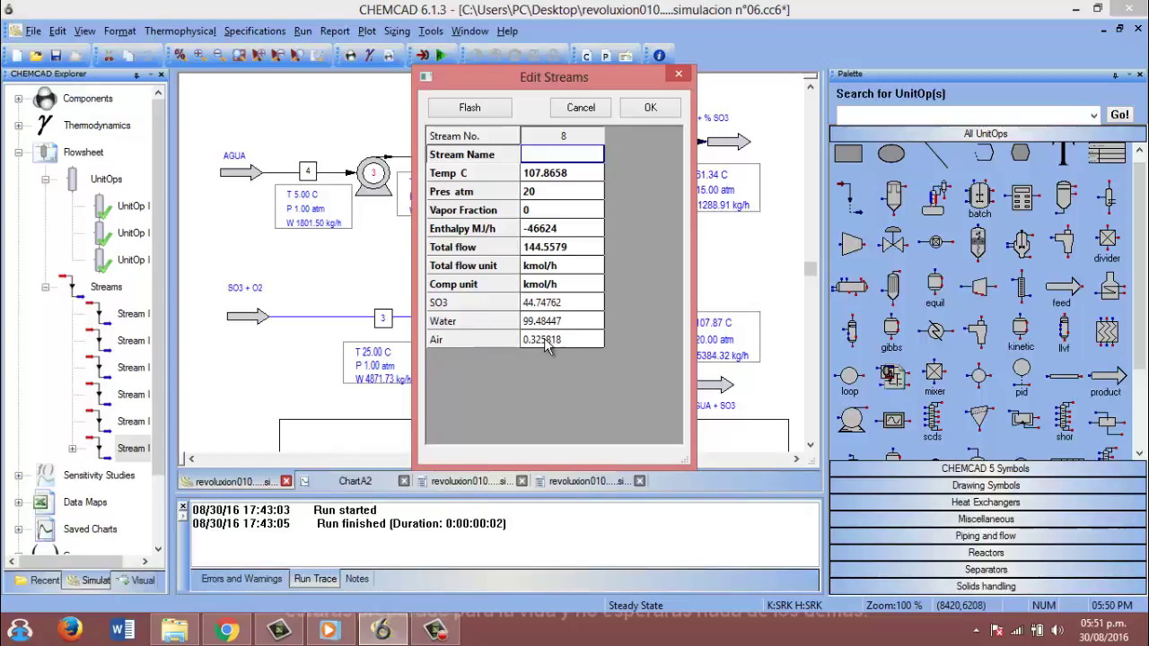
{"action": "left_click", "coordinate": [650, 107]}
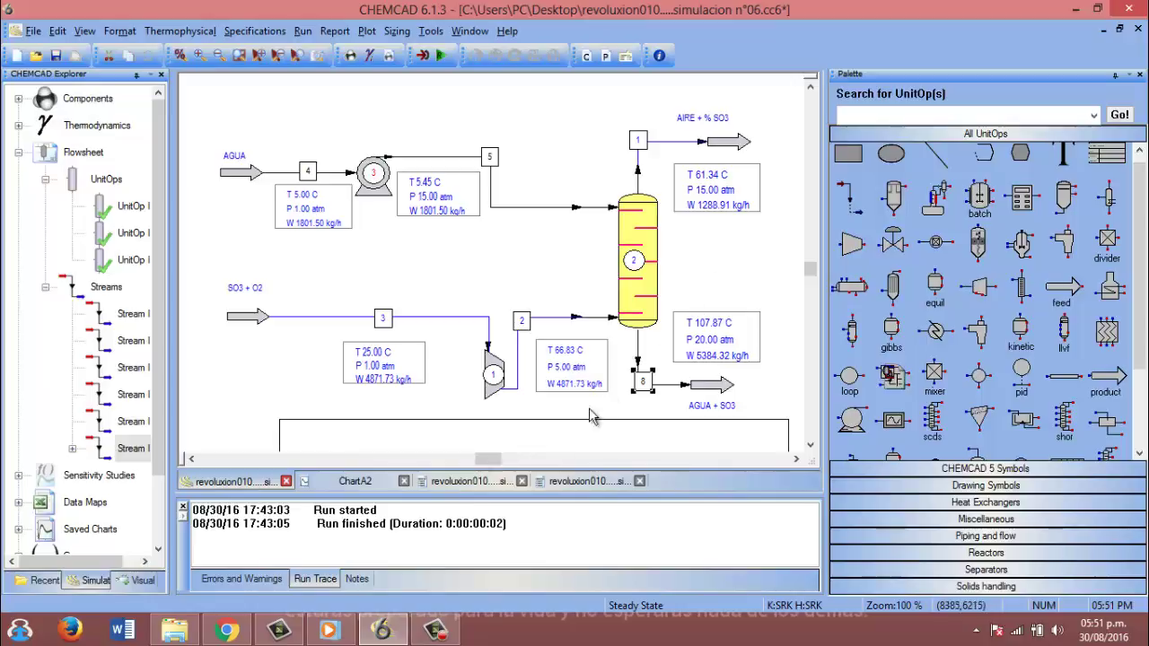
Review the two generated report documents and the ChartA2 plot of absorbed SO3 against water flow.
{"action": "left_click", "coordinate": [564, 483]}
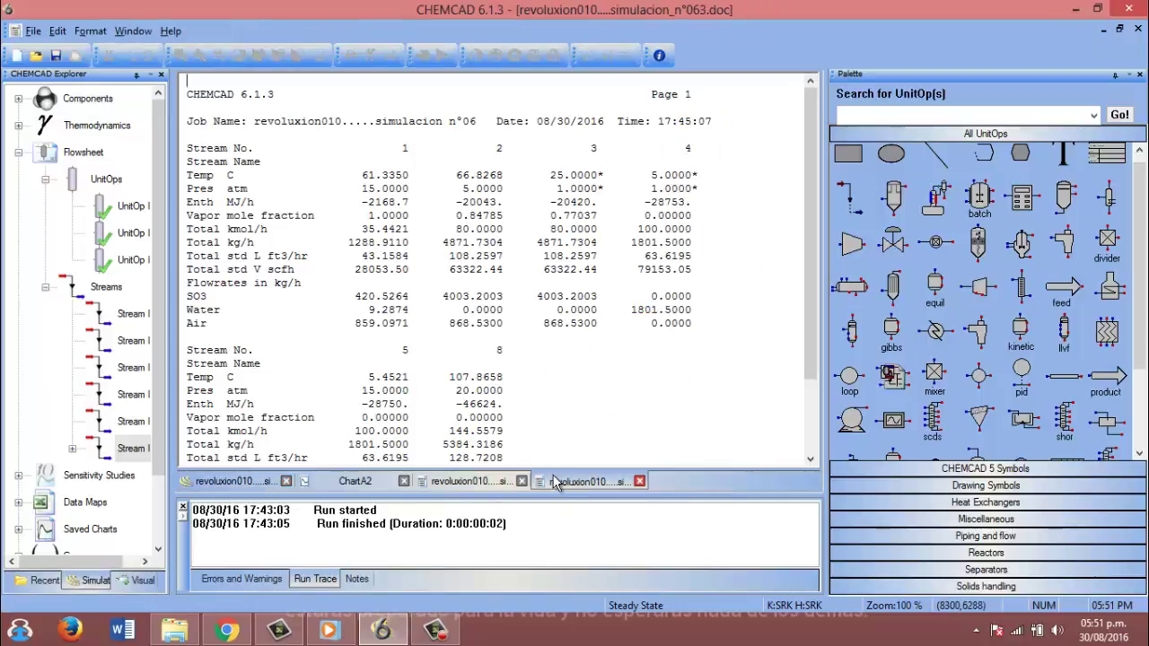
{"action": "left_click", "coordinate": [469, 485]}
{"action": "left_click", "coordinate": [372, 485]}
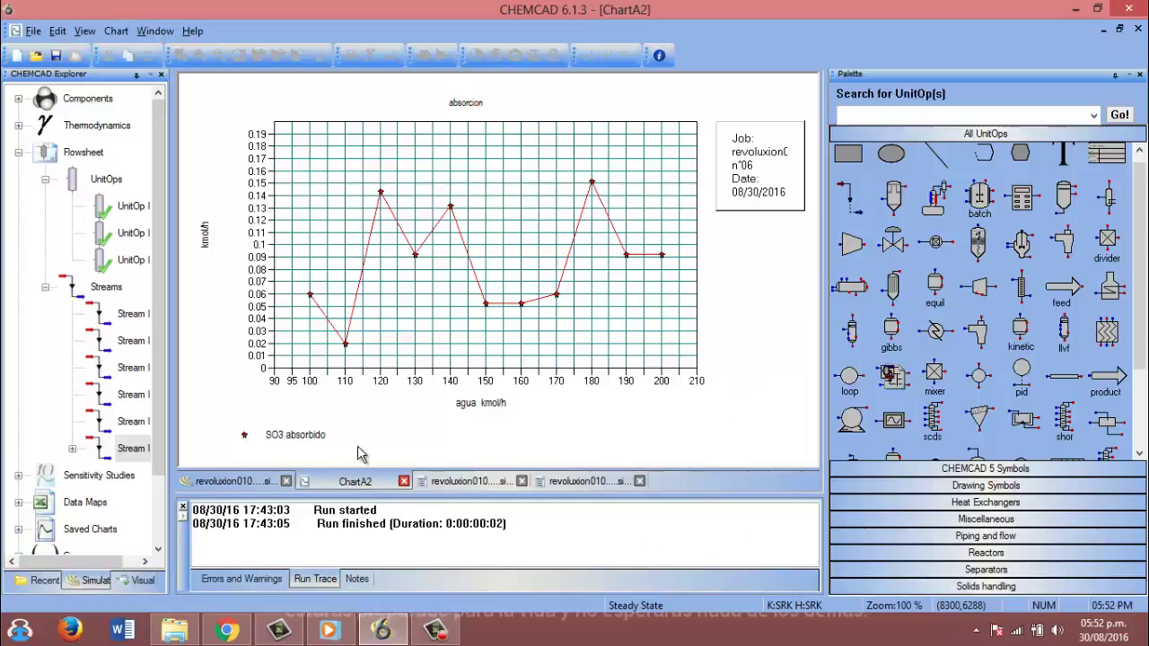
Return to the flowsheet and review the title block with its job name, date, checked and approved entries.
{"action": "left_click", "coordinate": [281, 485]}
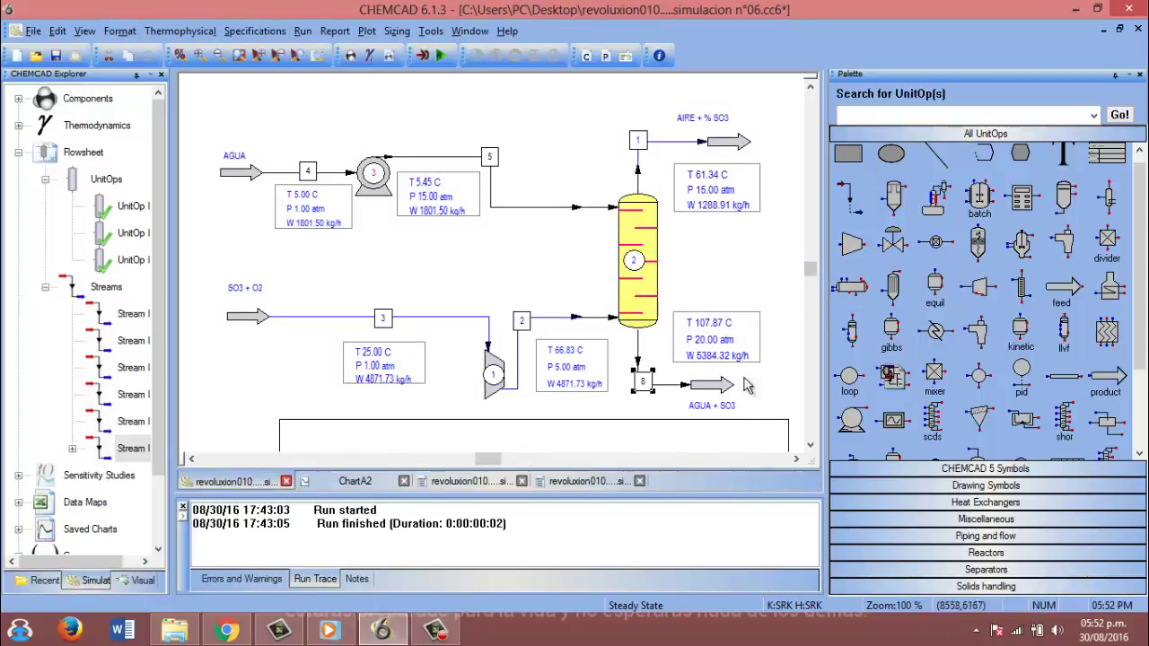
{"action": "left_click", "coordinate": [810, 444]}
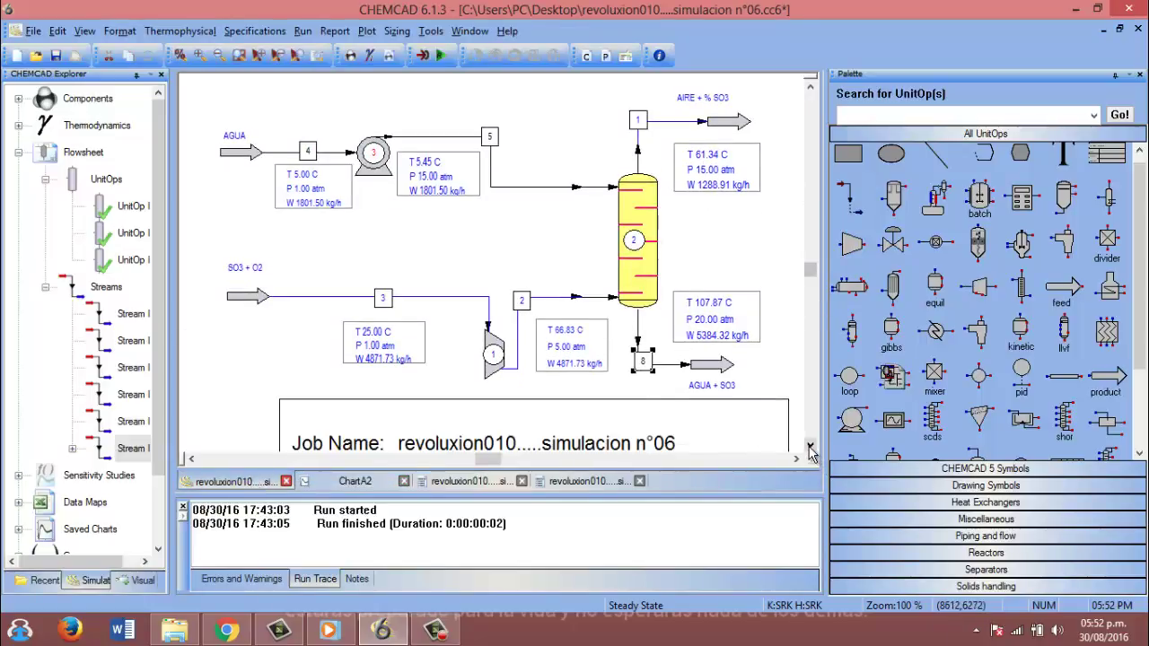
{"action": "left_click", "coordinate": [810, 444]}
{"action": "left_click", "coordinate": [809, 444]}
{"action": "left_click", "coordinate": [810, 446]}
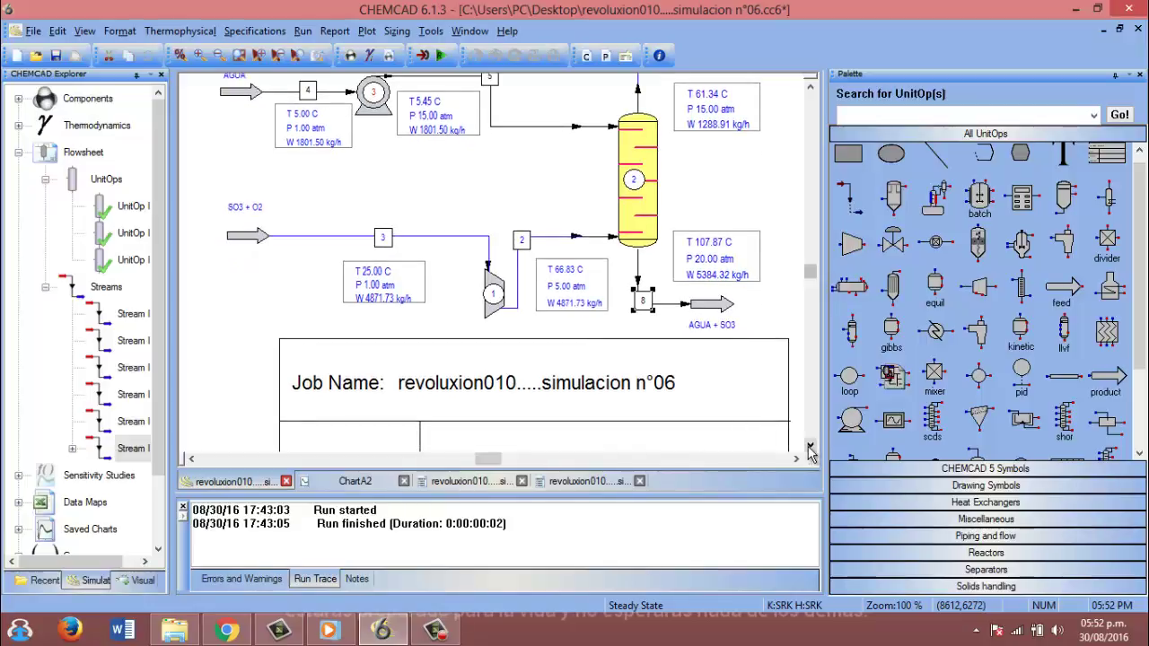
{"action": "left_click", "coordinate": [810, 448]}
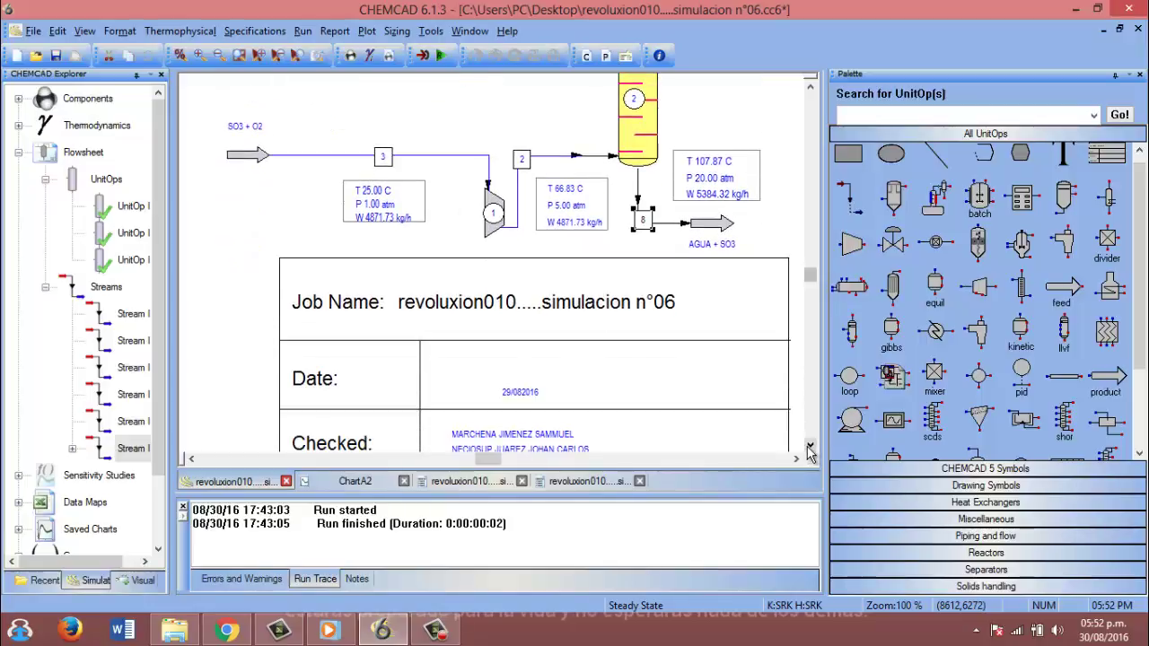
{"action": "scroll", "coordinate": [809, 451], "scroll_direction": "down", "scroll_amount": 5}
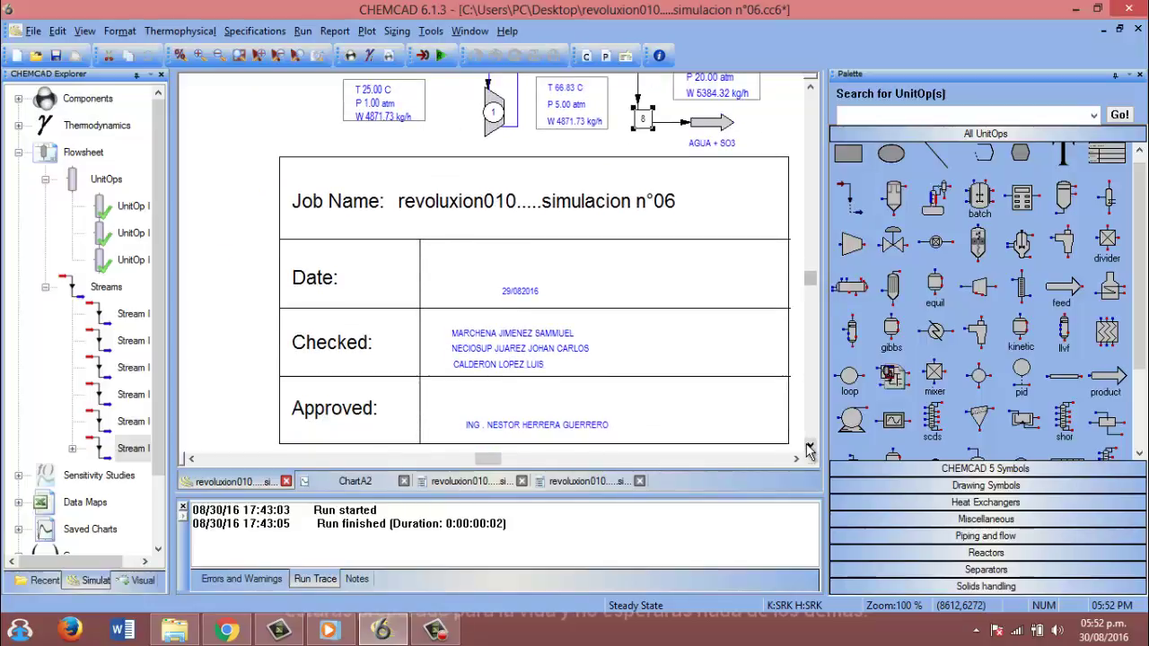
{"action": "left_click", "coordinate": [809, 448]}
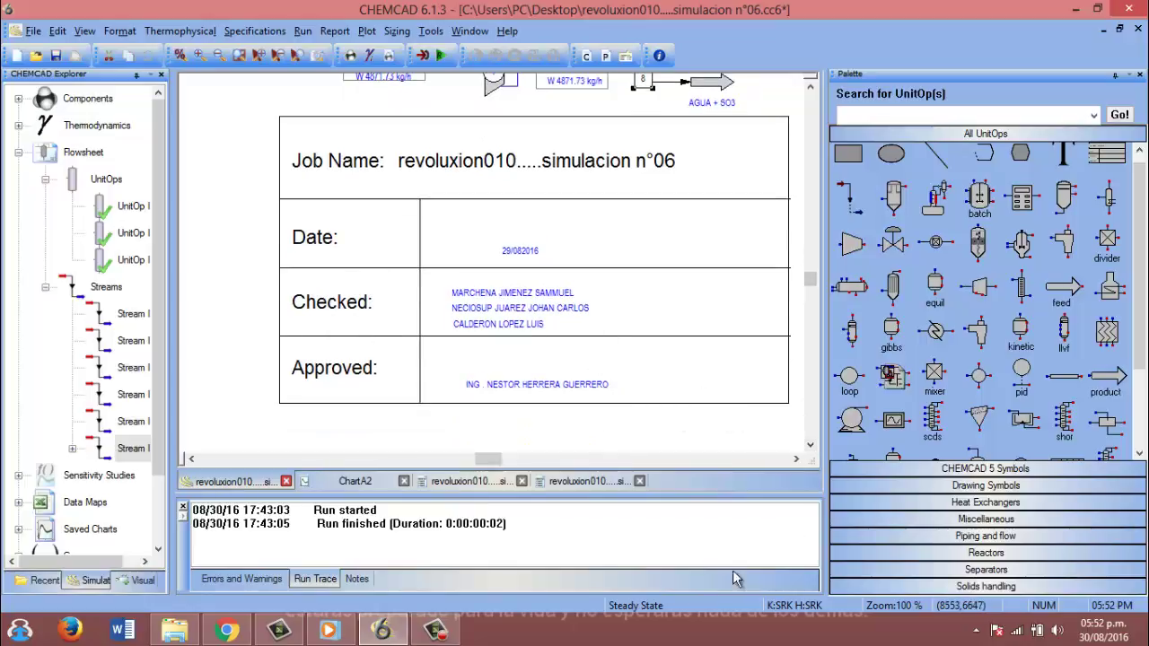
{"action": "left_click", "coordinate": [436, 631]}
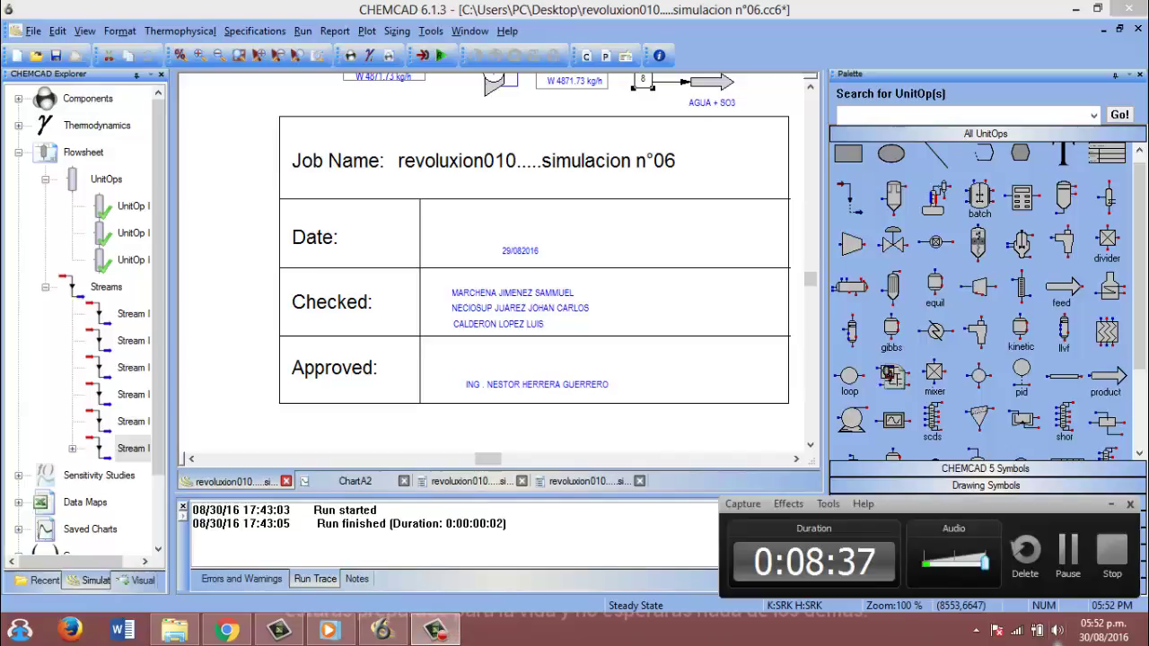